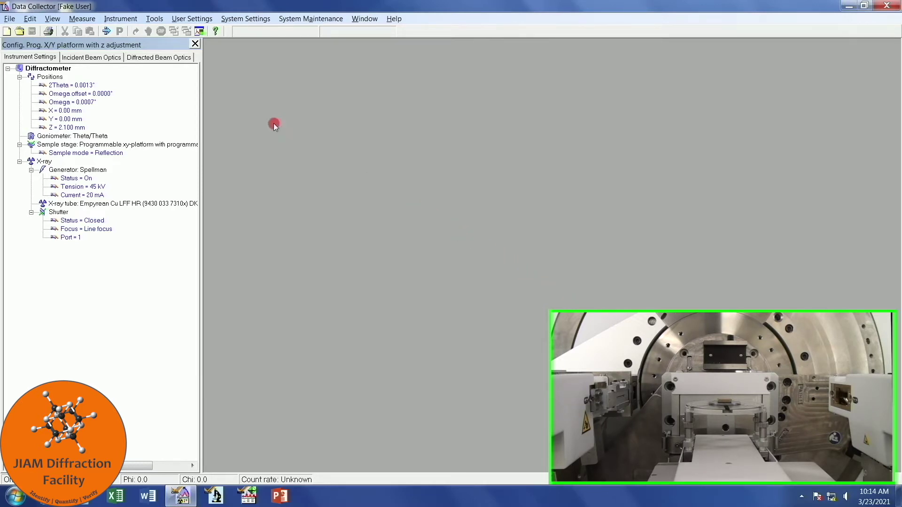
Step: Open the Tools menu of auxiliary instrument utilities
click(154, 19)
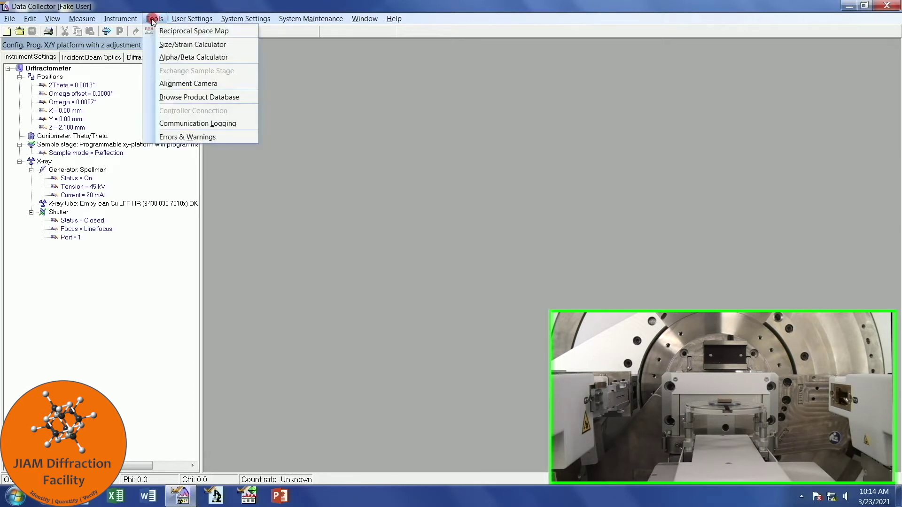
Step: Use the live alignment camera to move the stage to X 0.03 mm, Y −1.21 mm, then close it
click(233, 84)
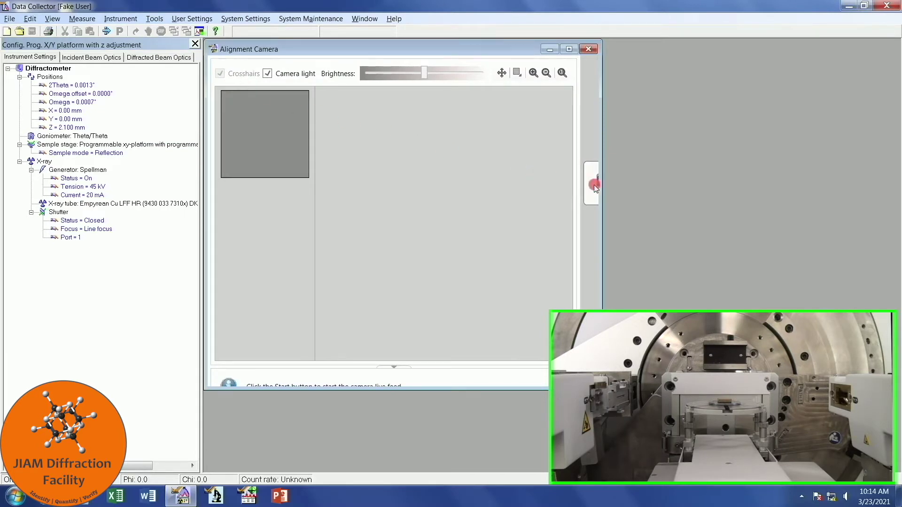
drag(602, 188, 720, 204)
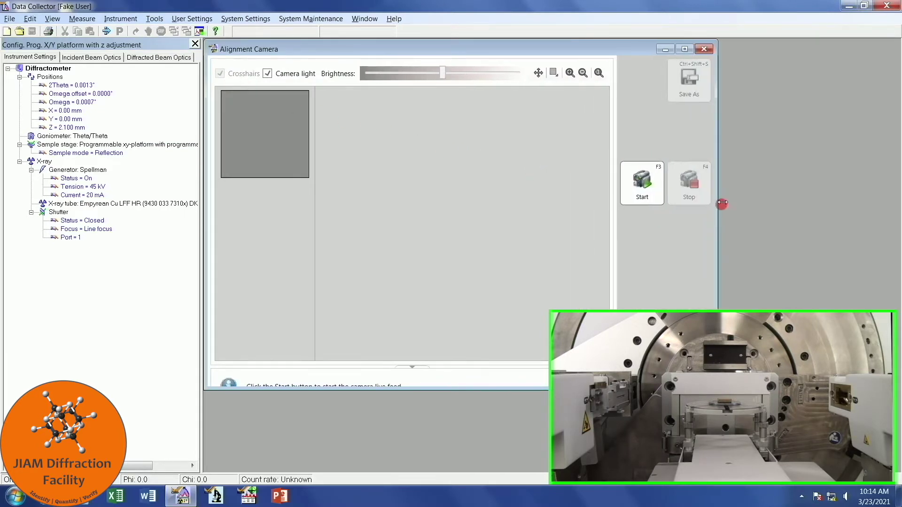
click(644, 183)
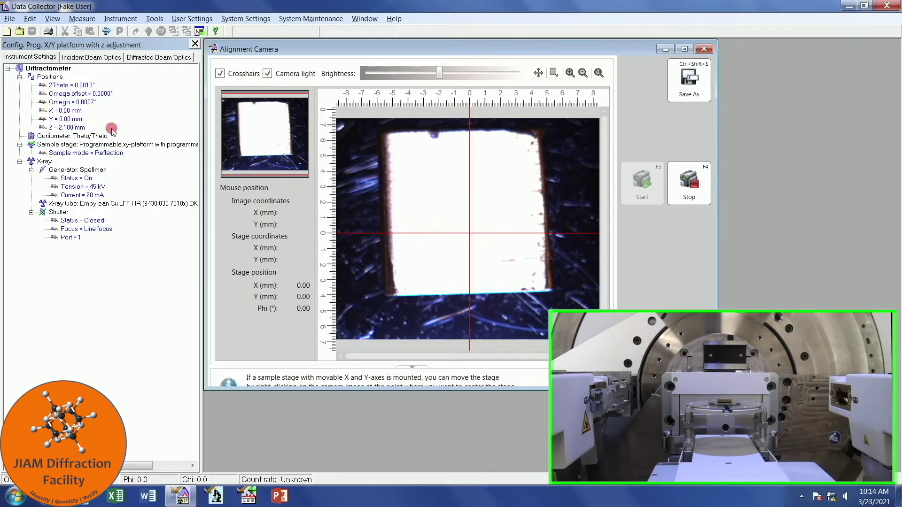
right_click(469, 215)
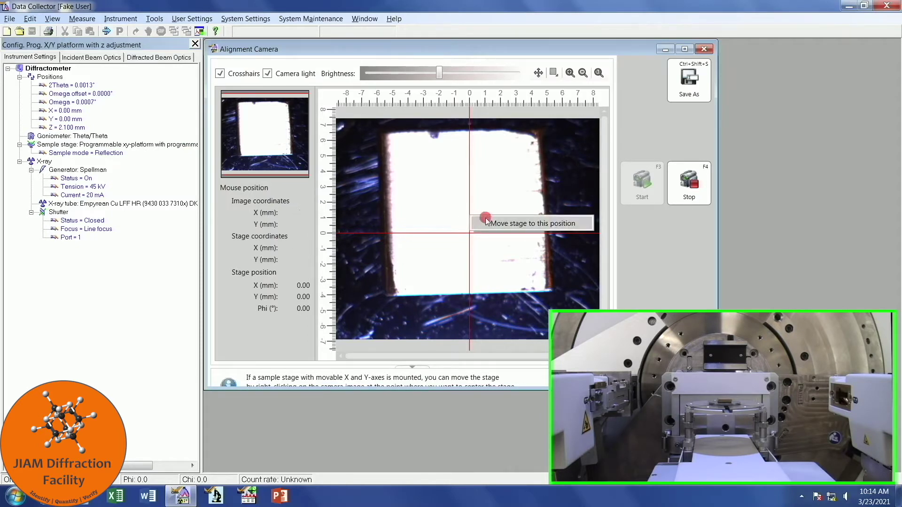
click(524, 225)
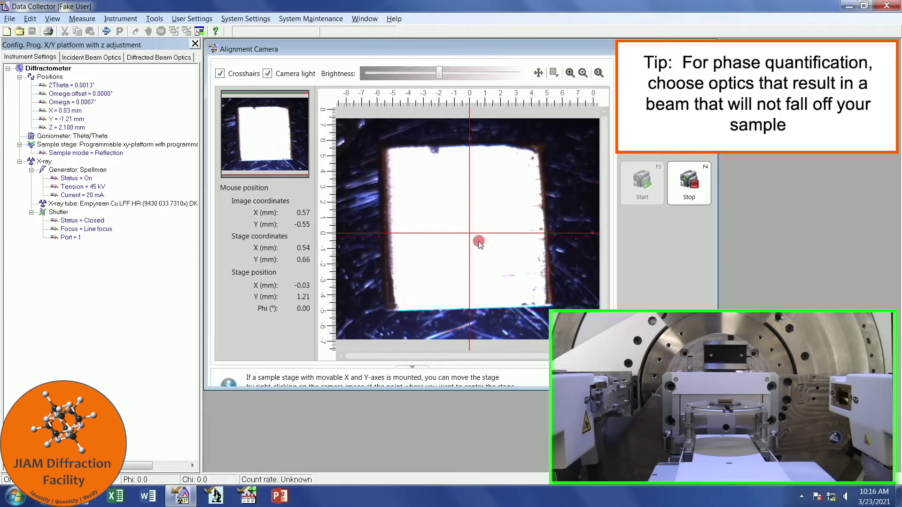
click(682, 187)
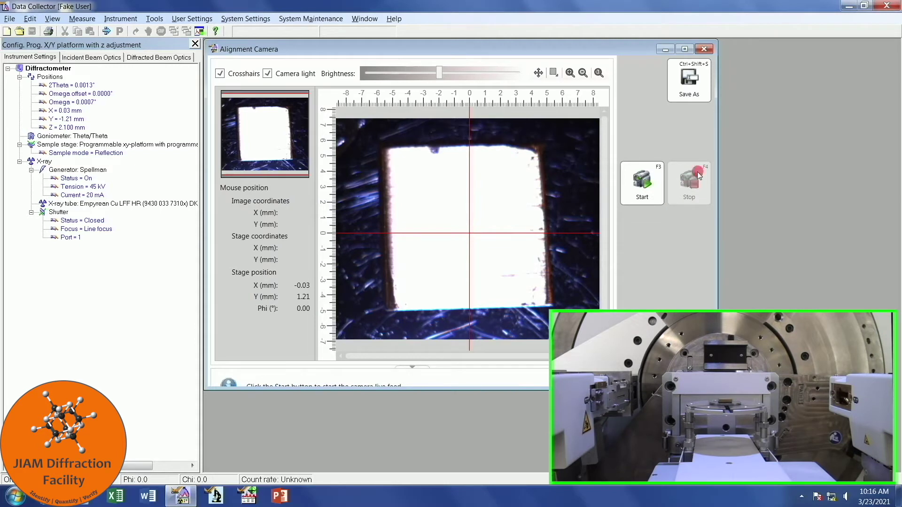
click(704, 49)
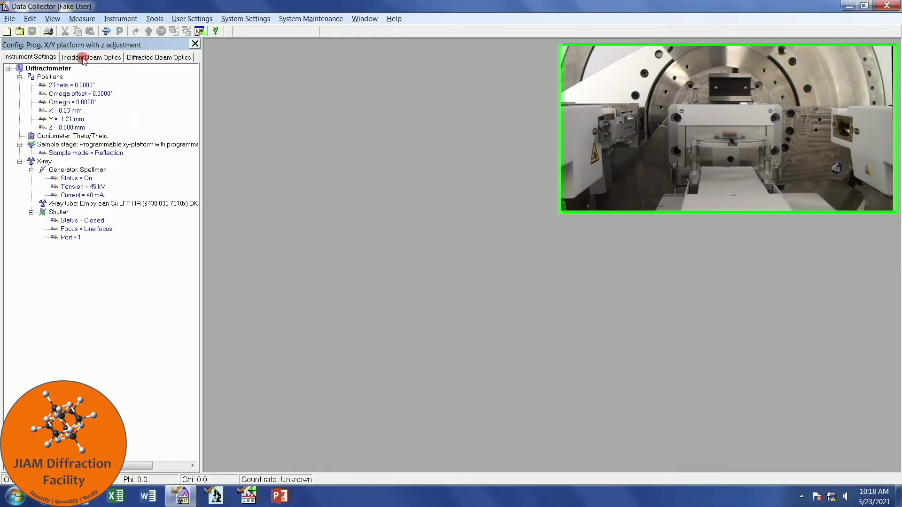
Step: Open the Incident Beam Optics dialog from the incident beam path tree
click(83, 58)
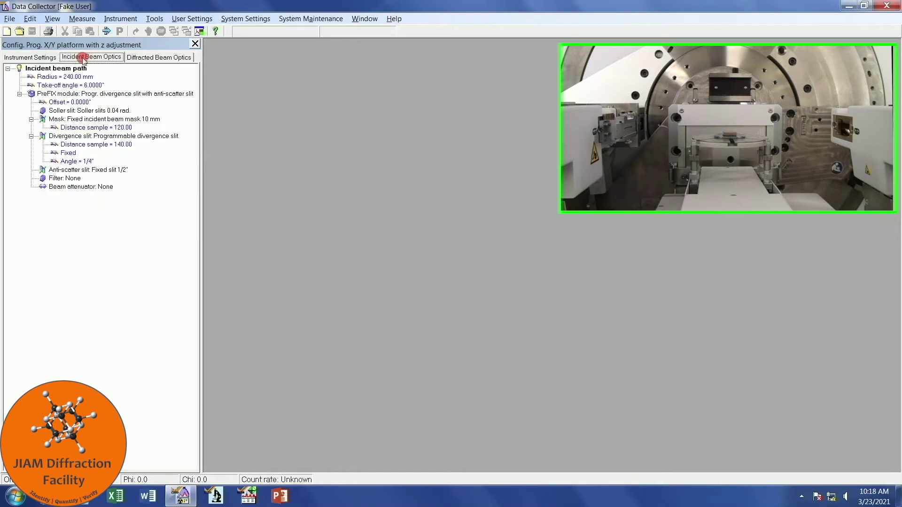
double_click(54, 77)
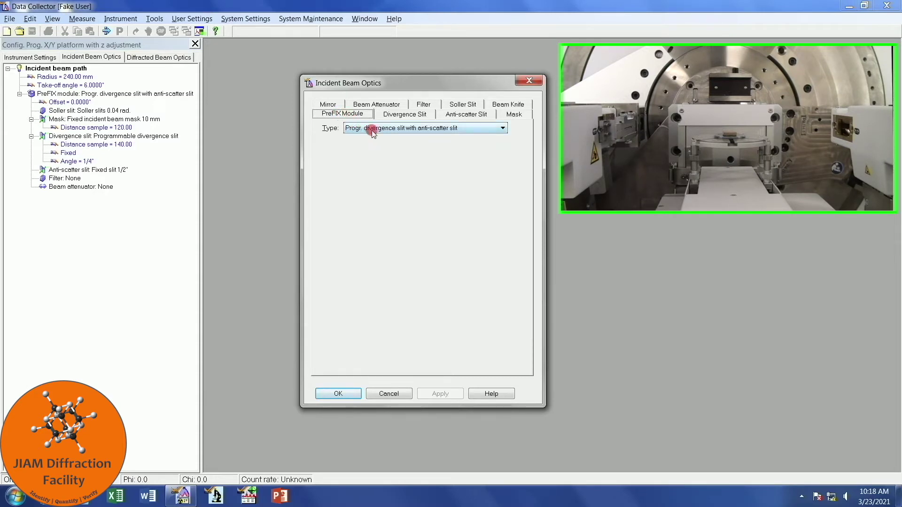
Step: Set the divergence slit aperture to 1/32 and the anti-scatter slit to Fixed slit 1/16°
click(408, 114)
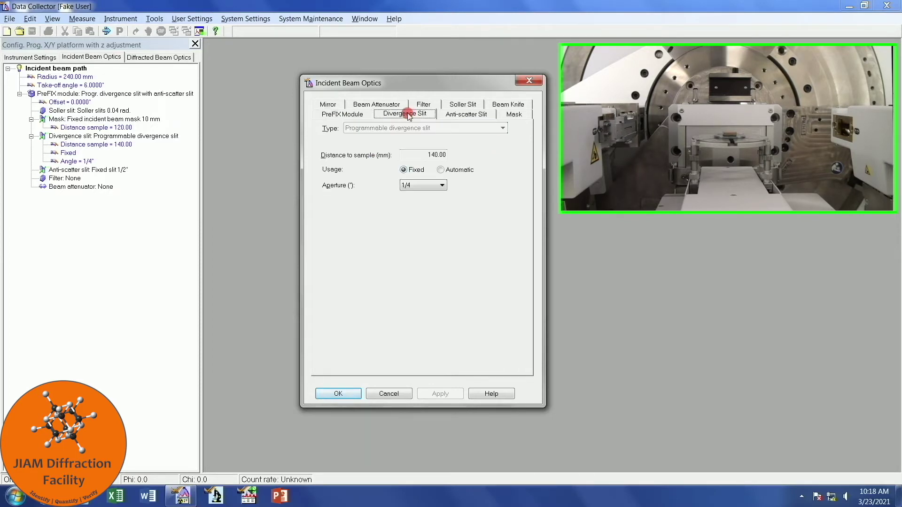
click(427, 186)
click(427, 194)
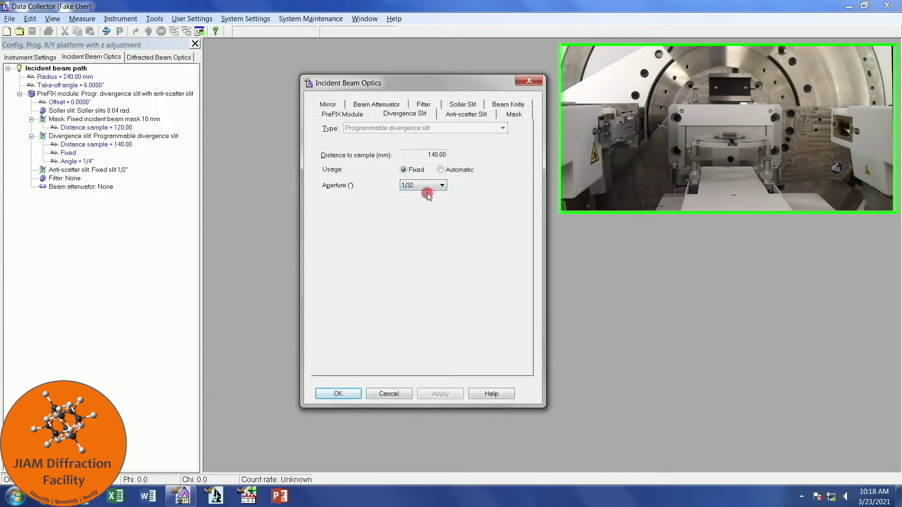
click(464, 115)
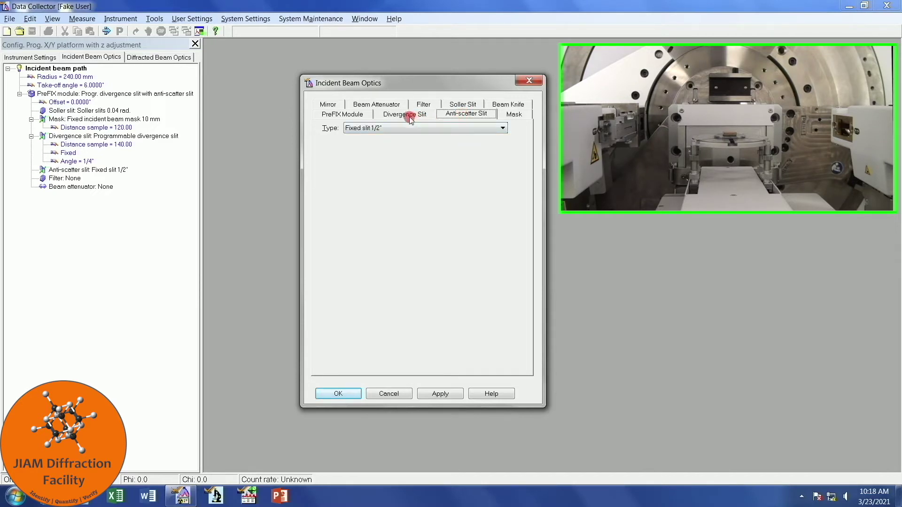
click(413, 129)
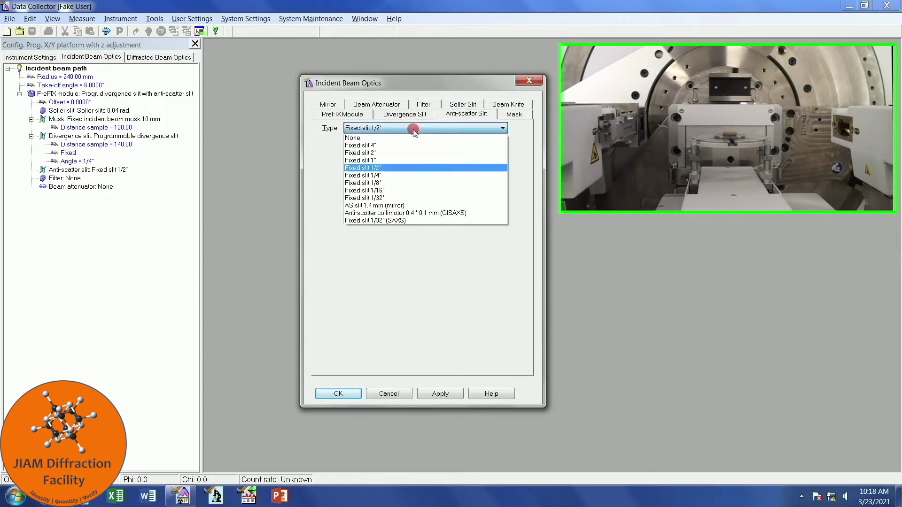
drag(415, 133, 407, 194)
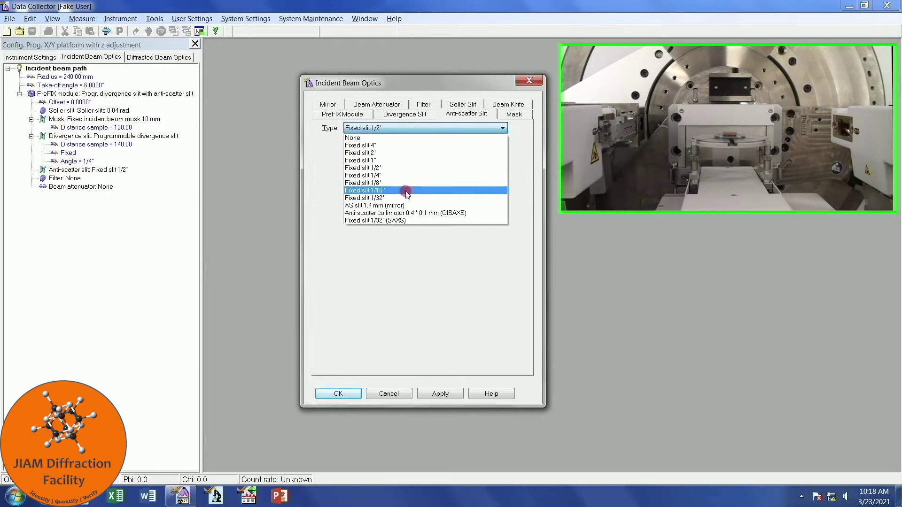
click(406, 192)
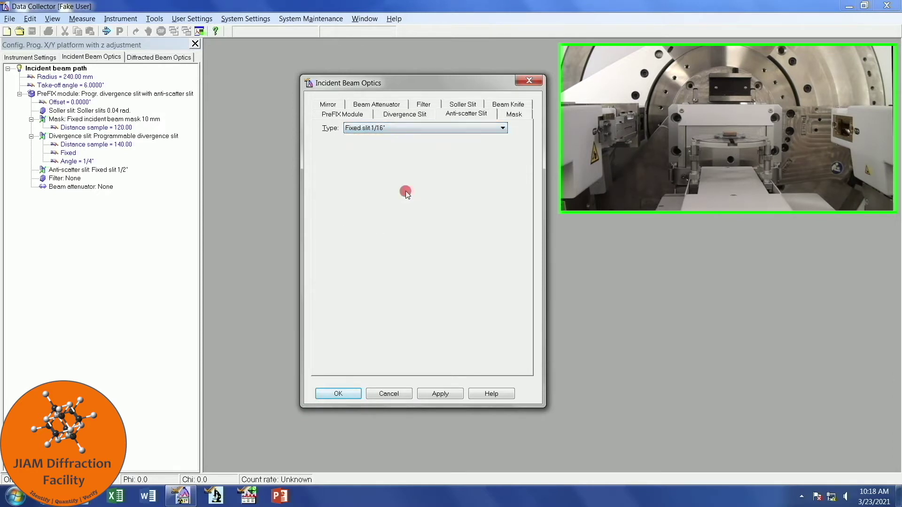
Step: Review the Mask, Beam Knife, Soller Slit and Filter settings, leaving the filter as None
click(516, 115)
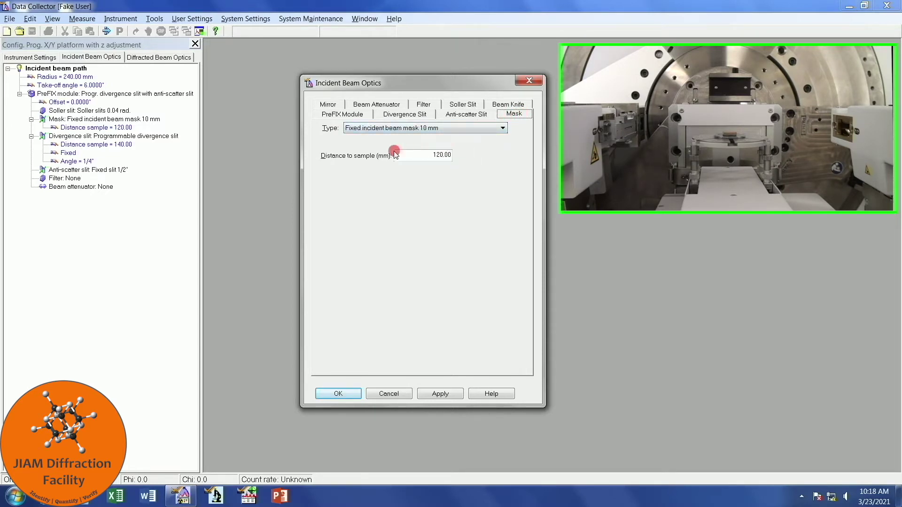
click(518, 105)
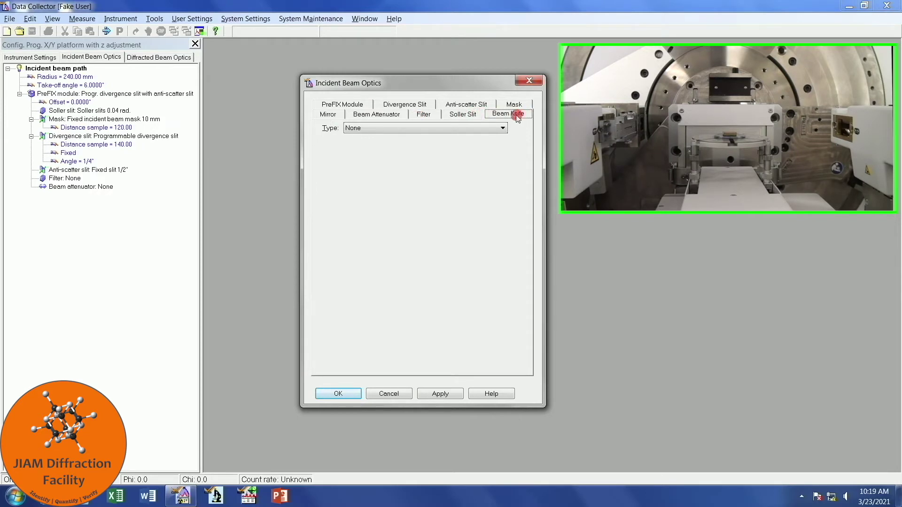
click(454, 116)
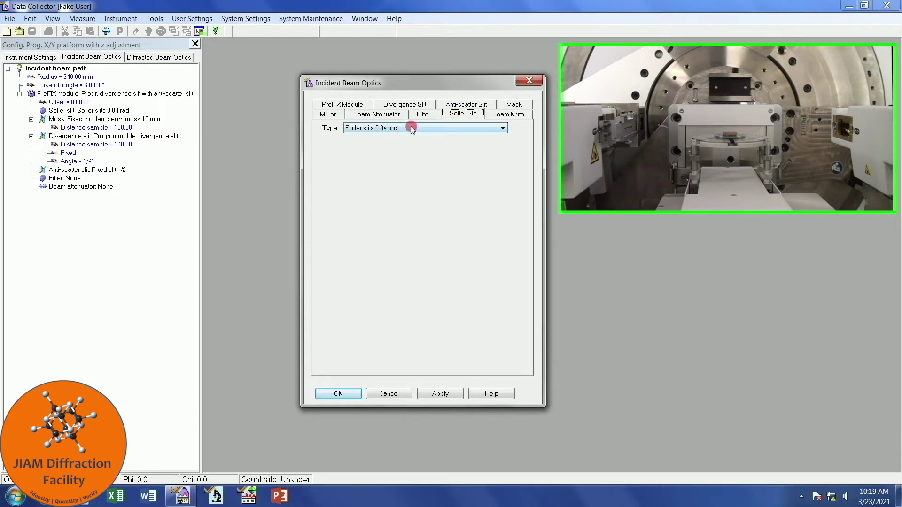
click(424, 115)
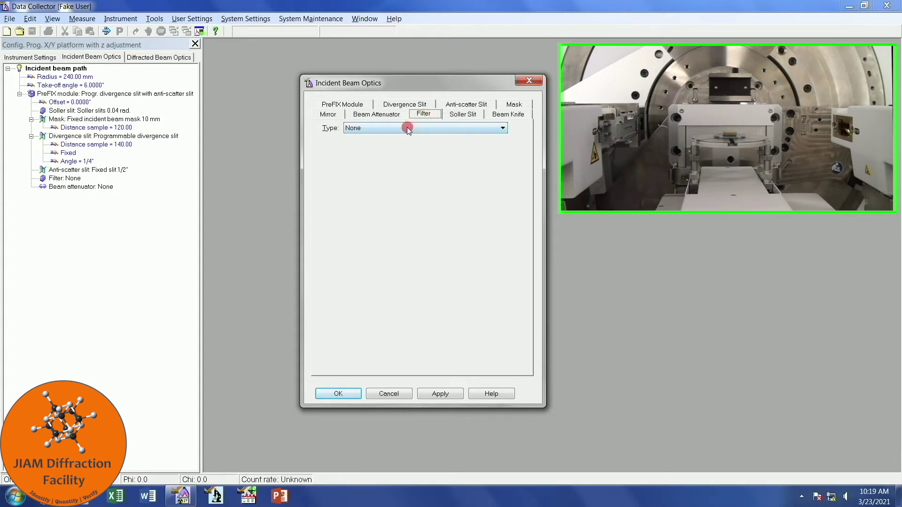
Step: Set the beam attenuator to Cu 0.10 mm (mirror/hybrid), Do not switch, activated; keep mirror None
click(371, 117)
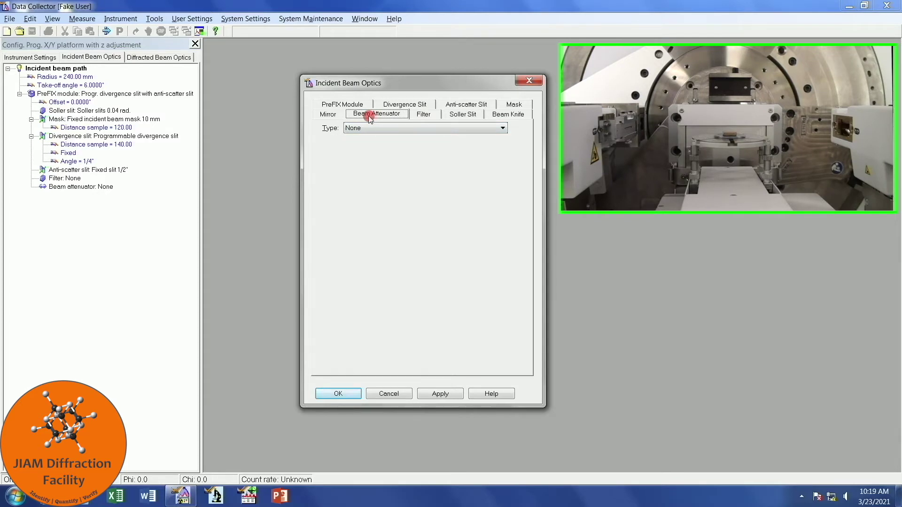
click(384, 128)
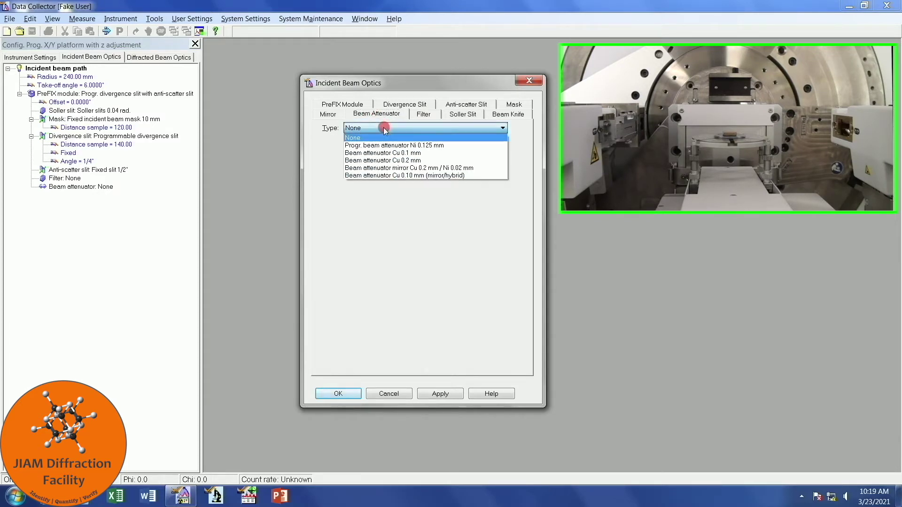
click(405, 175)
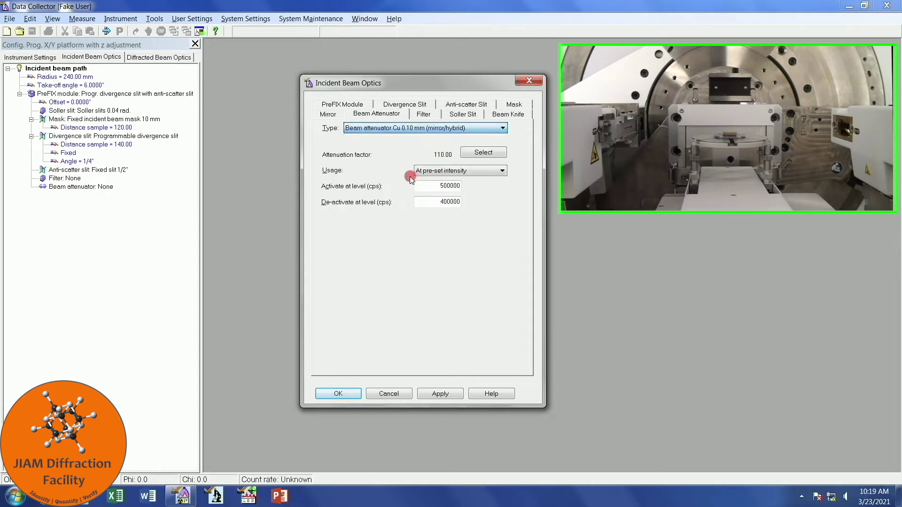
click(478, 172)
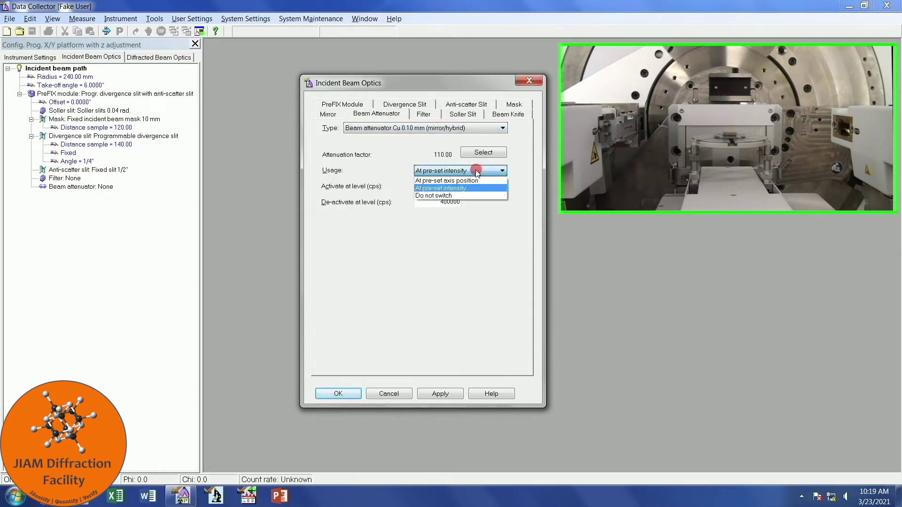
click(469, 195)
click(417, 187)
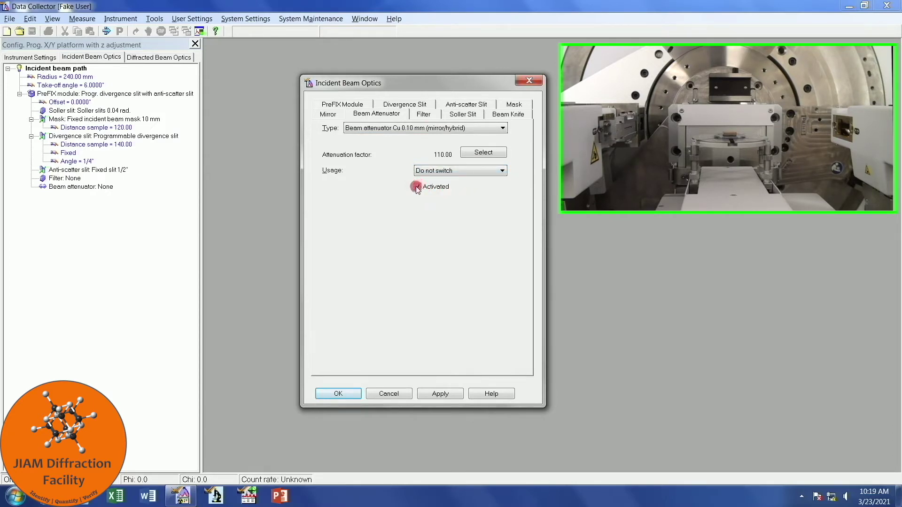
click(328, 115)
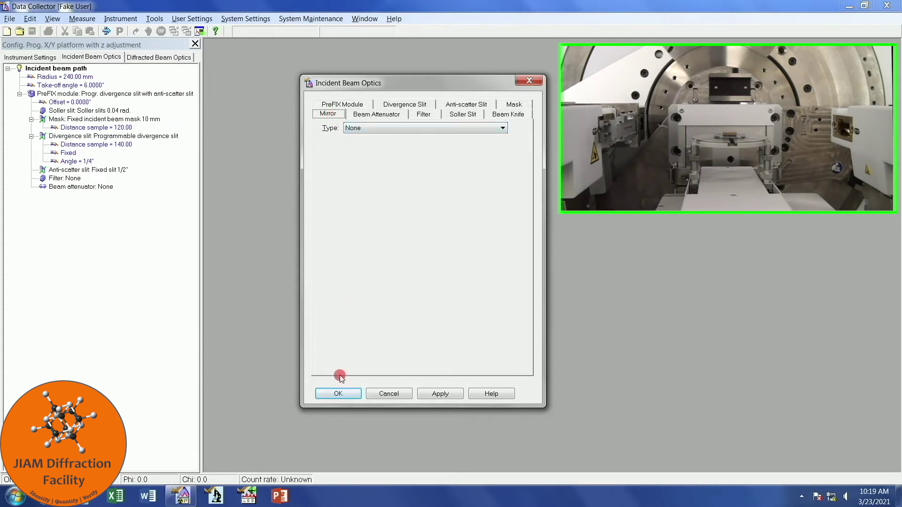
Step: Apply the incident optics and acknowledge the 1/16 anti-scatter slit swap and manual attenuator prompts
click(343, 391)
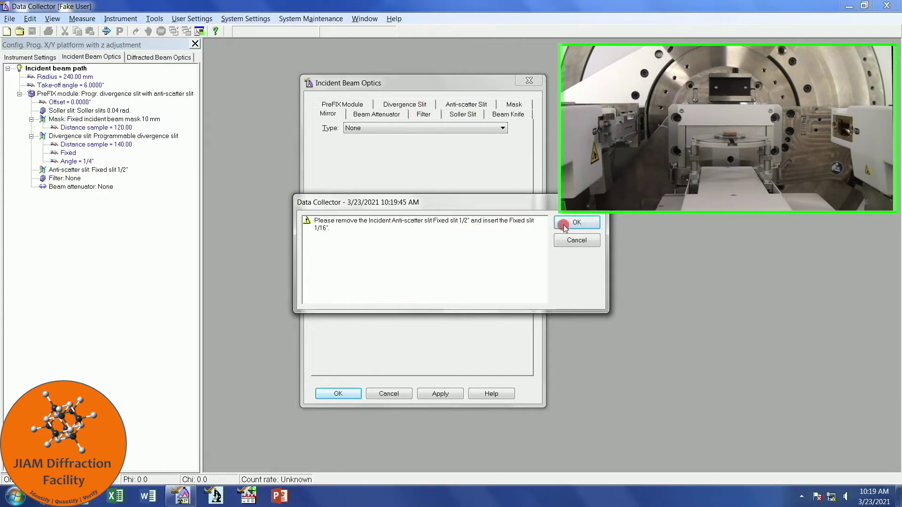
click(577, 223)
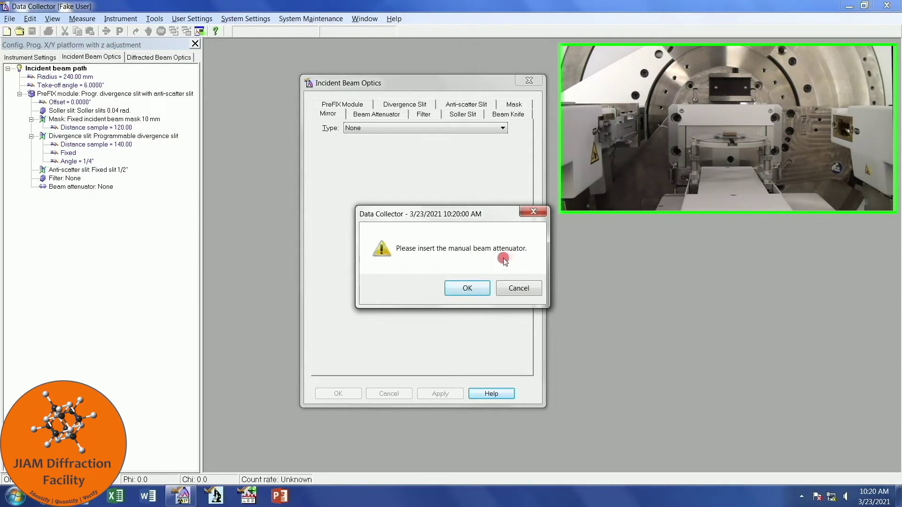
click(473, 289)
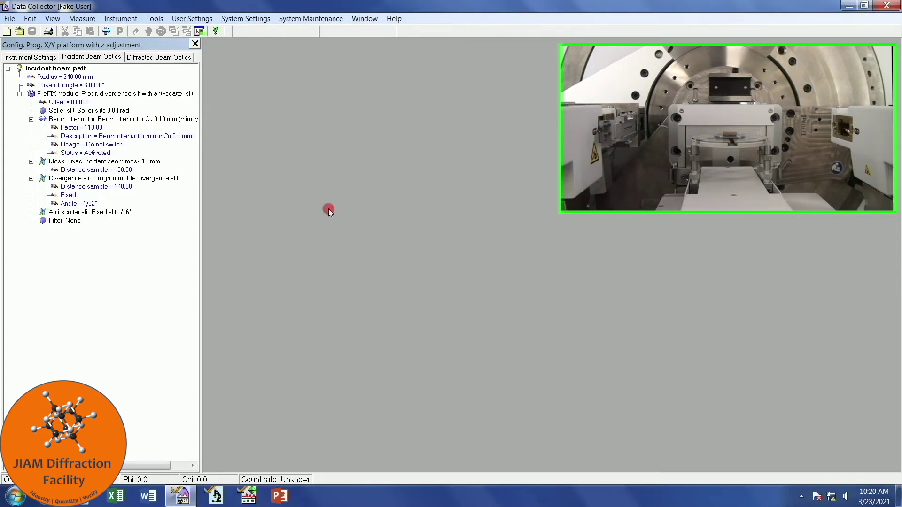
Step: Open the Diffracted Beam Optics dialog and set the anti-scatter slit aperture to 4
click(156, 57)
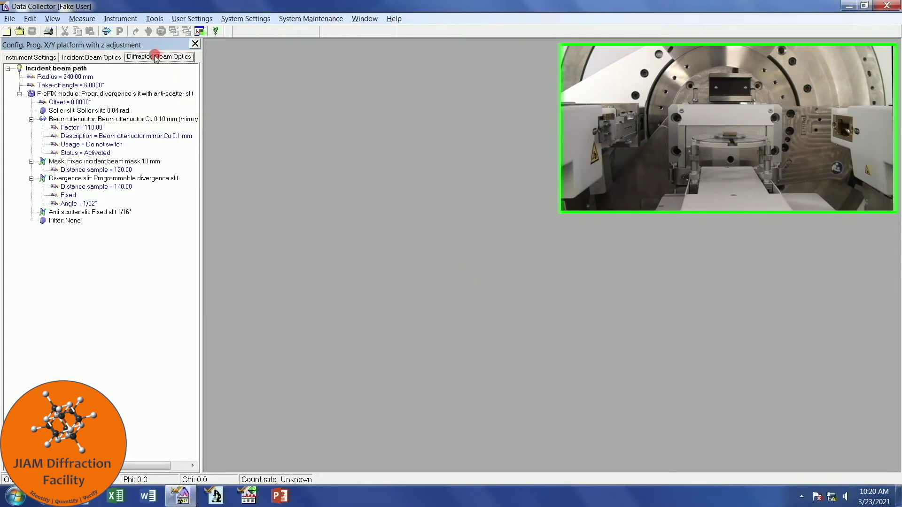
double_click(60, 78)
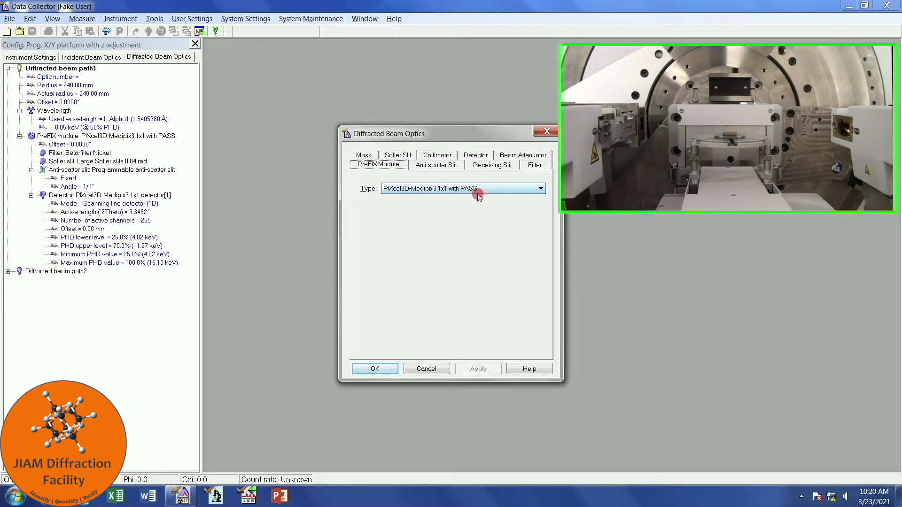
click(433, 166)
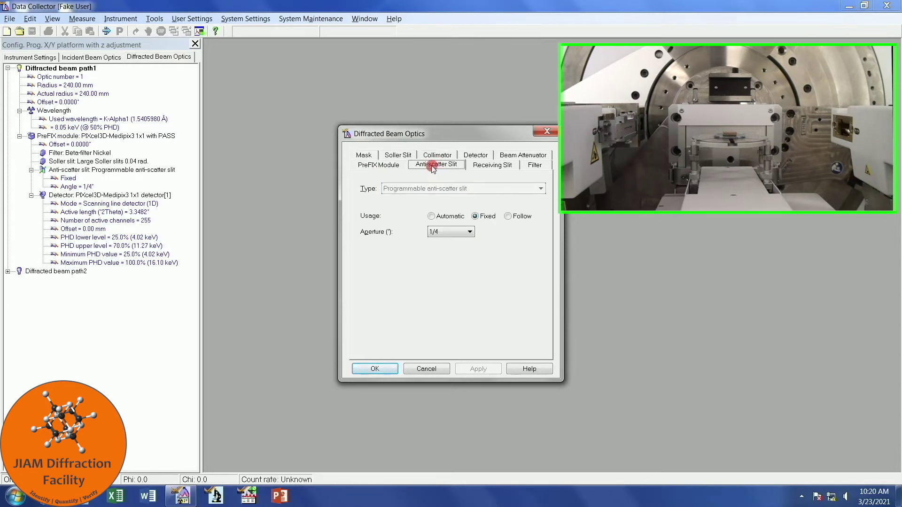
click(455, 232)
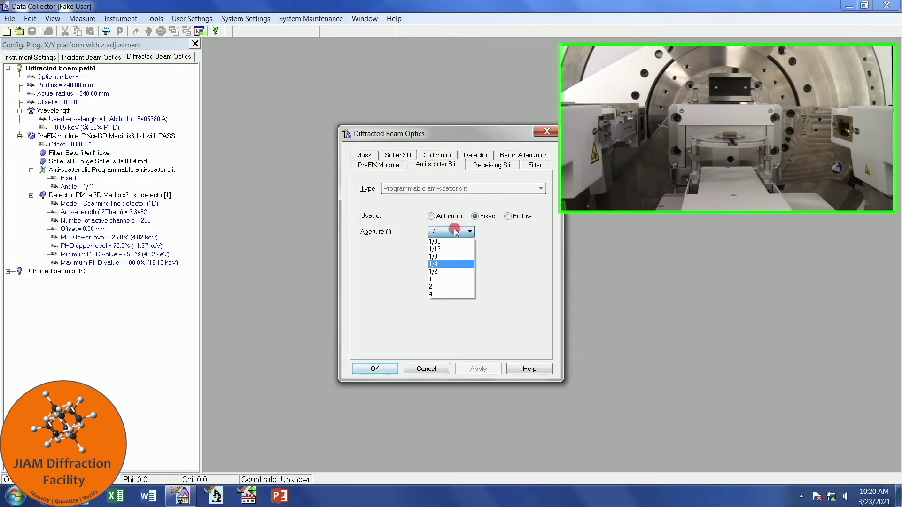
click(450, 294)
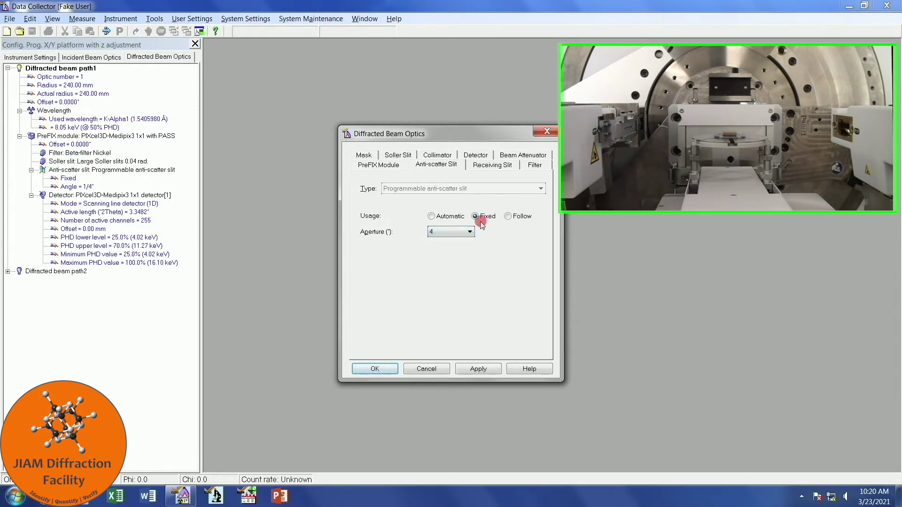
Step: Review the receiving slit, filter, beam attenuator and detector settings
click(497, 166)
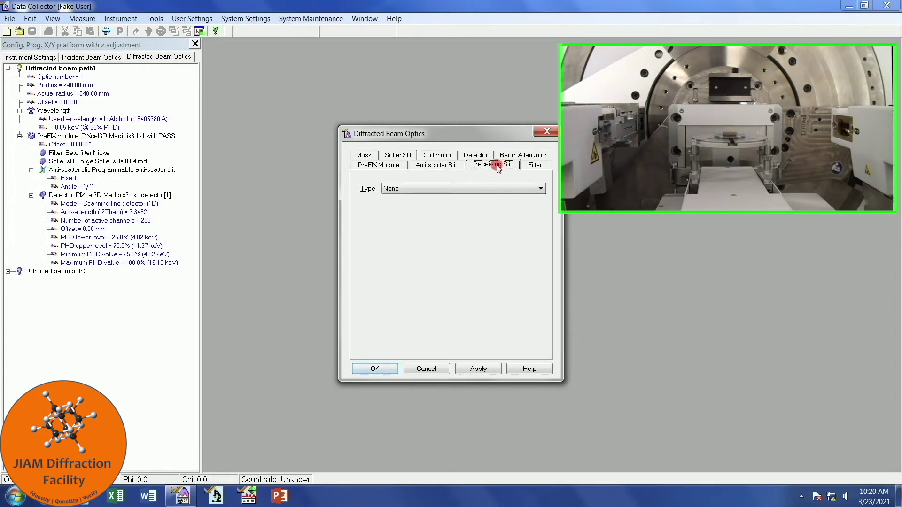
click(550, 166)
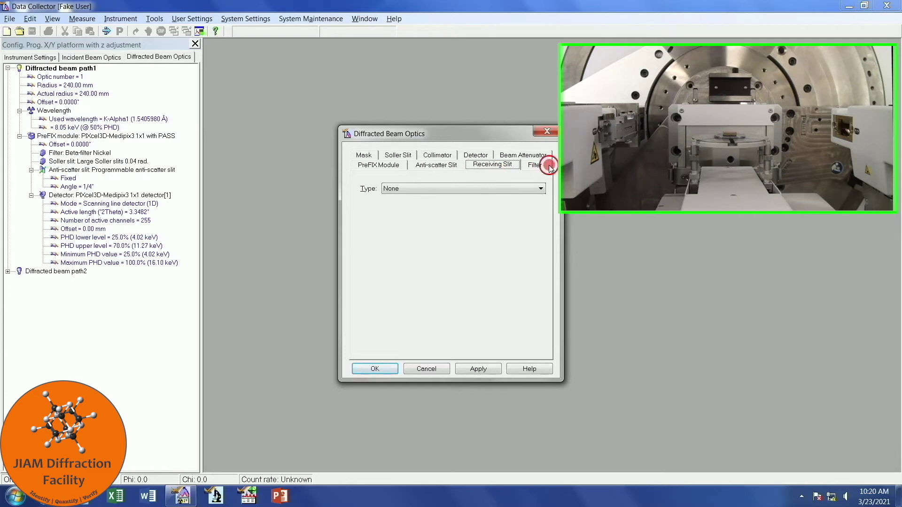
click(434, 190)
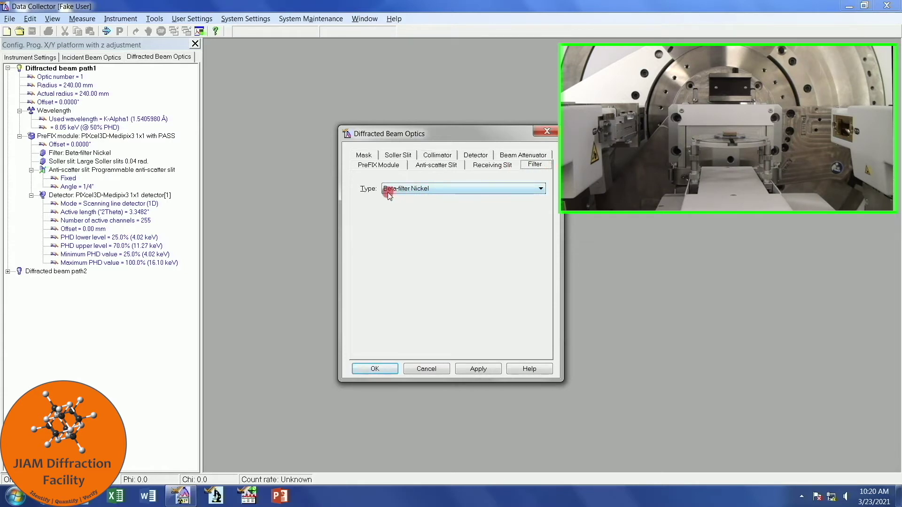
click(533, 156)
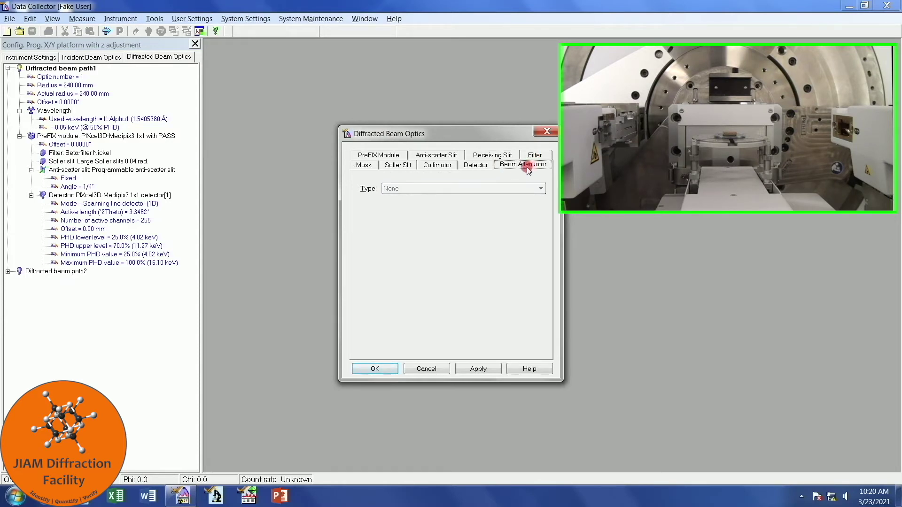
click(470, 167)
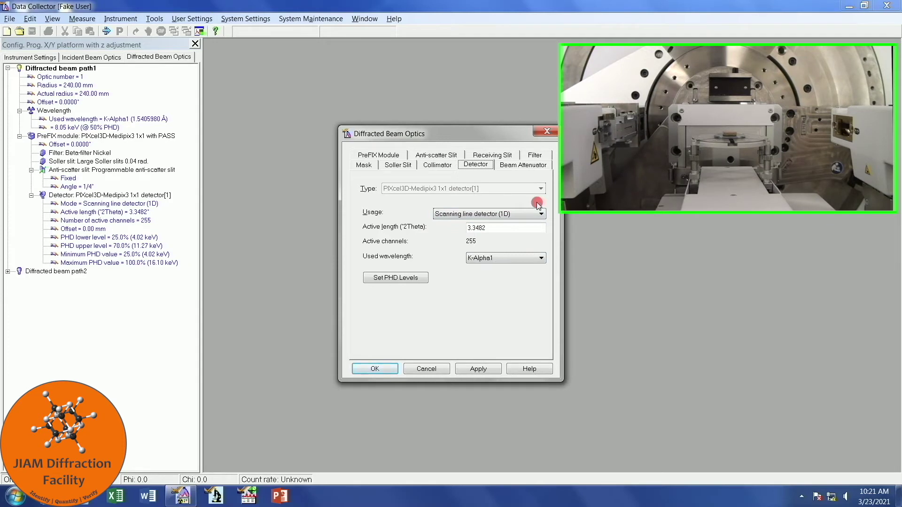
Step: Switch the detector to Receiving slit (0D) mode with an active length of 0.165
click(526, 214)
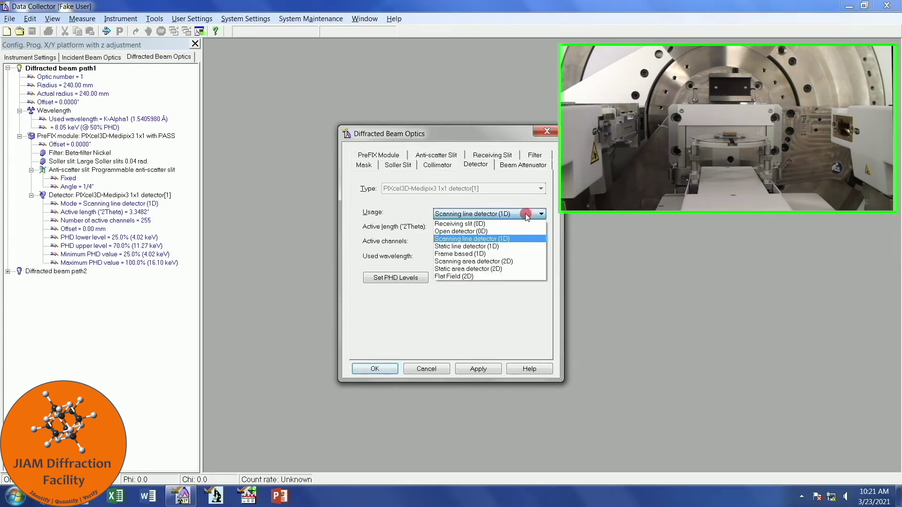
click(498, 225)
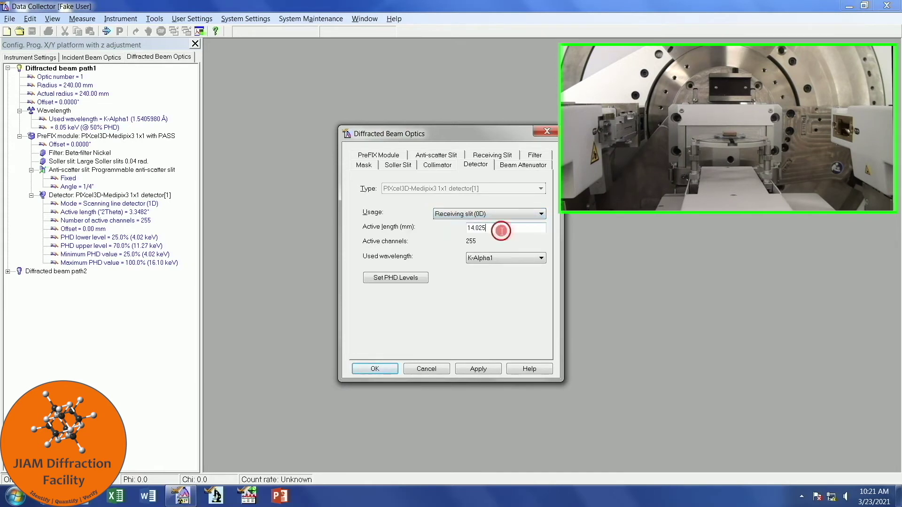
drag(502, 227, 456, 228)
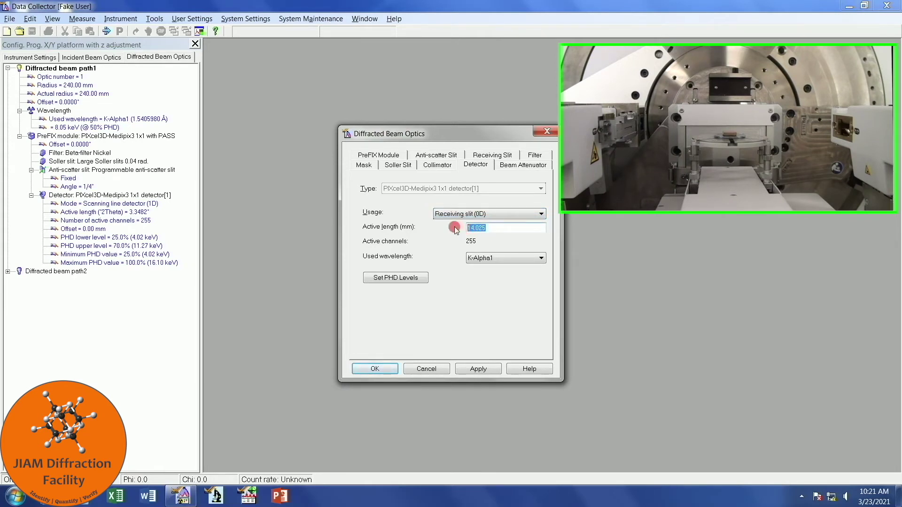
text(0.165)
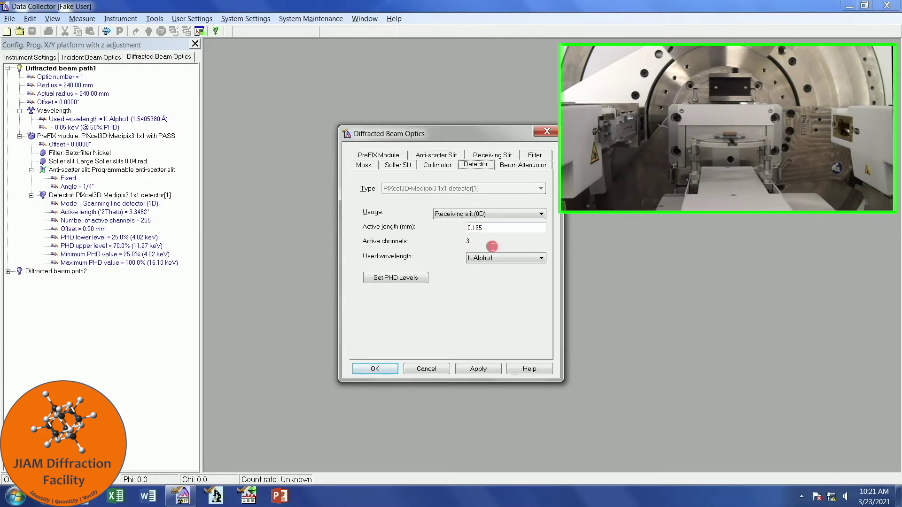
Step: Check the Collimator, Soller Slit and Mask settings, then confirm the diffracted beam optics
click(436, 165)
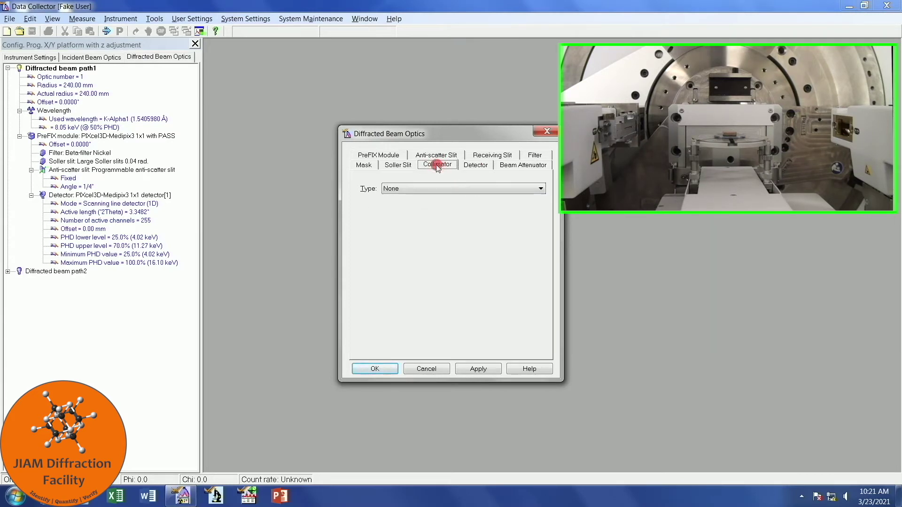
click(397, 165)
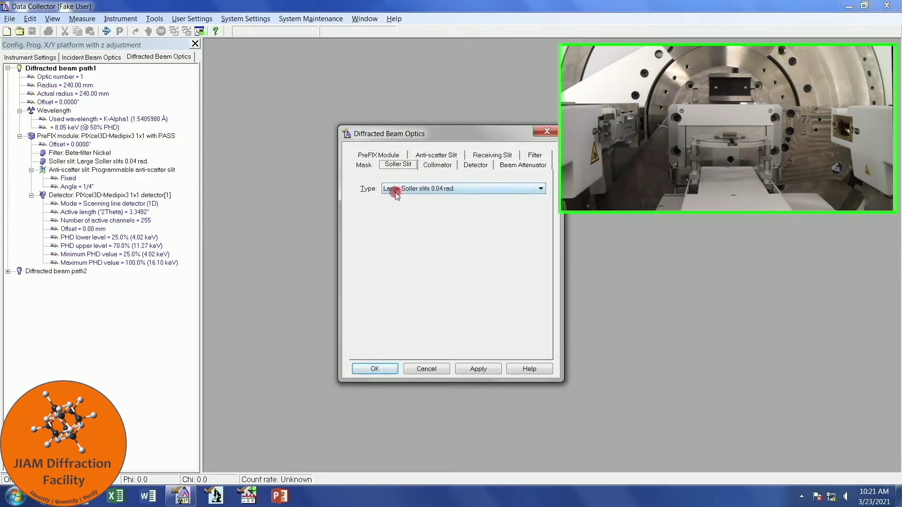
click(364, 166)
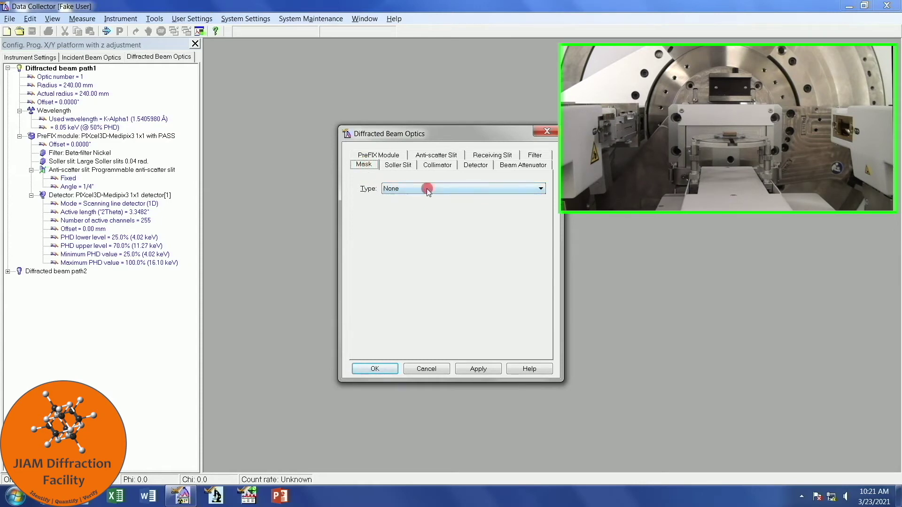
click(375, 369)
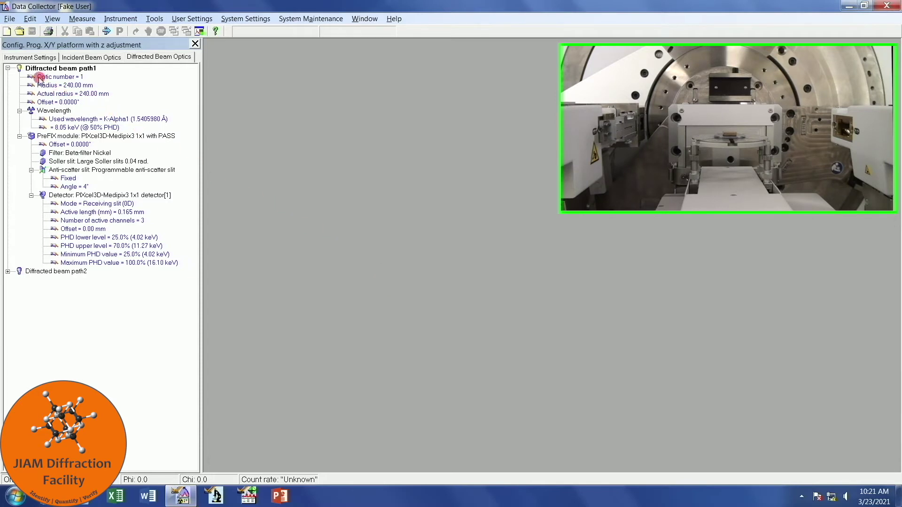
Step: From the Instrument Settings view, open the Execute Program list via Measure > Program
click(29, 59)
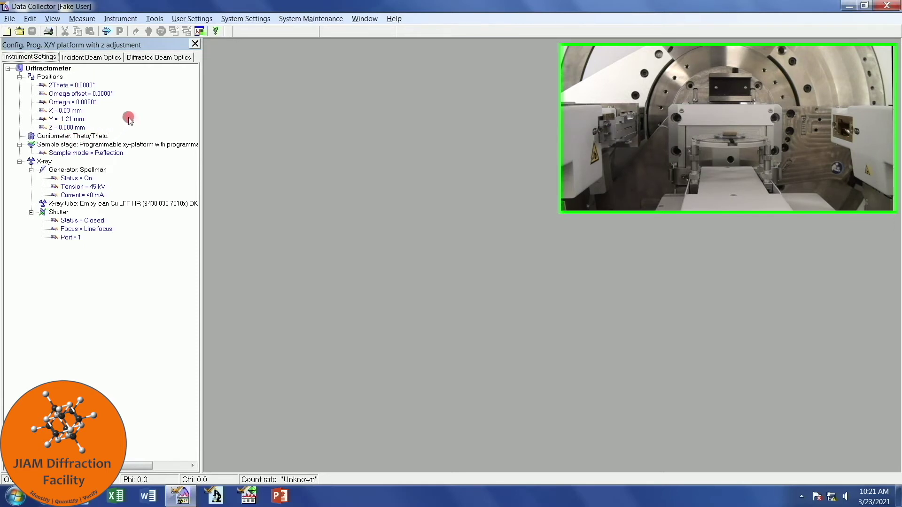
click(82, 18)
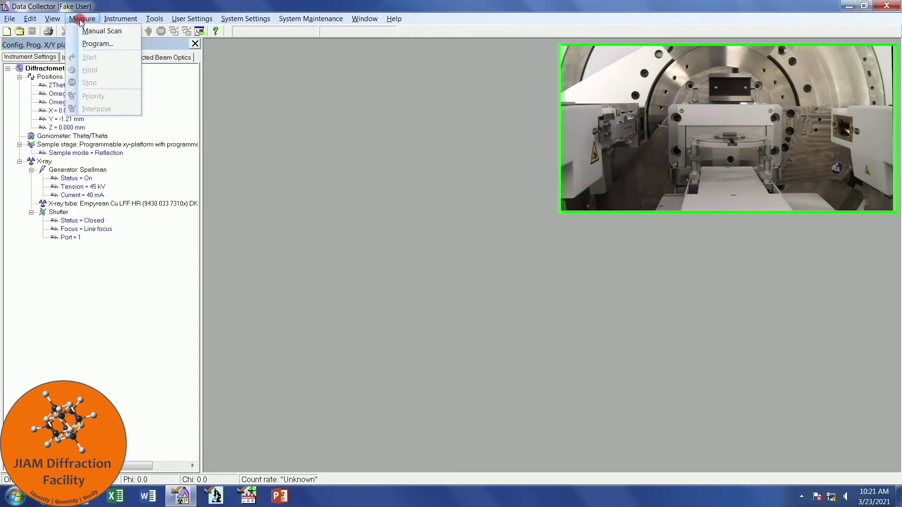
click(103, 44)
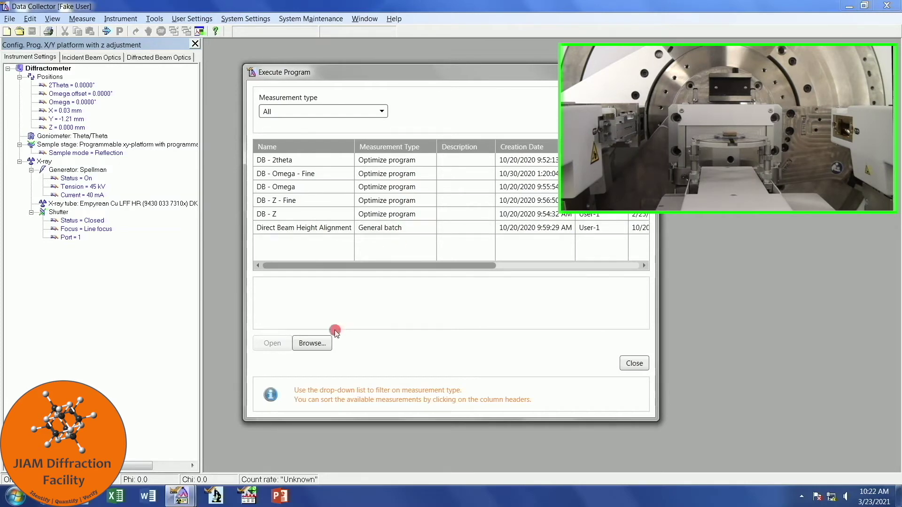
Step: Browse to the Programs folder and open Direct Beam Height Alignment.xrdmp
click(314, 343)
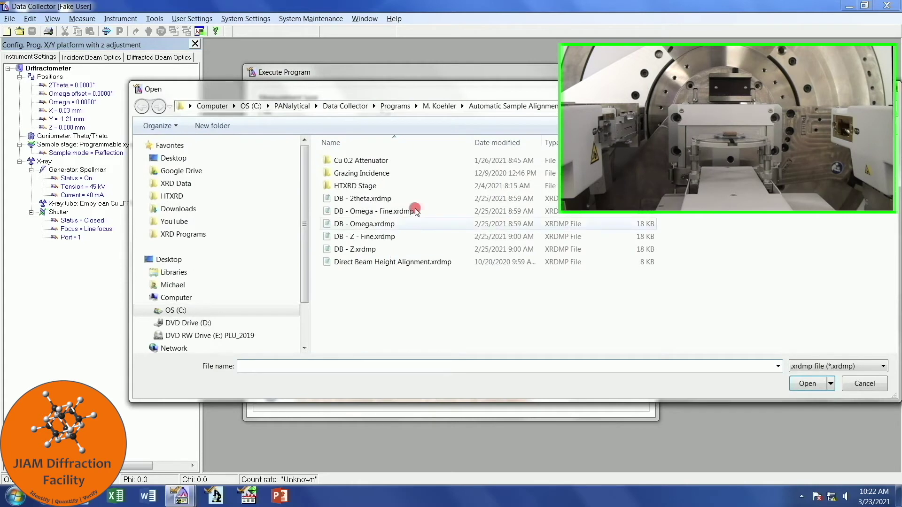
click(388, 106)
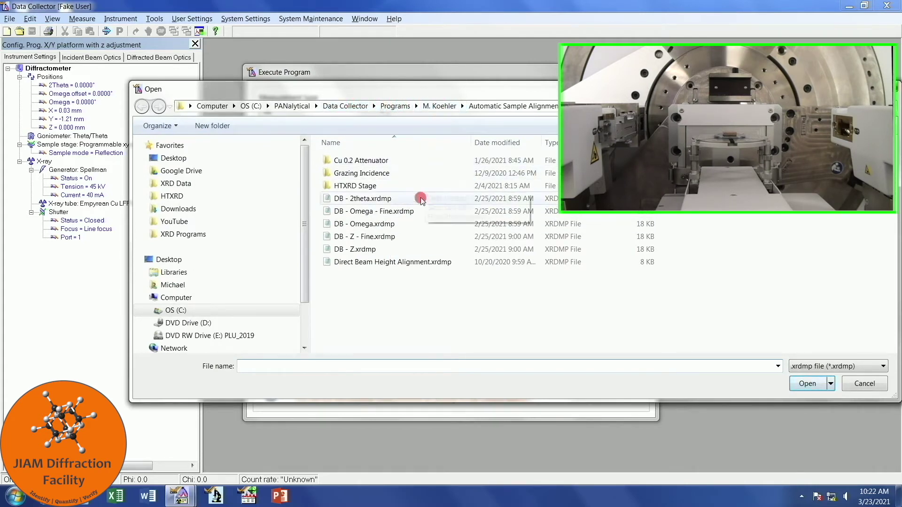
click(410, 263)
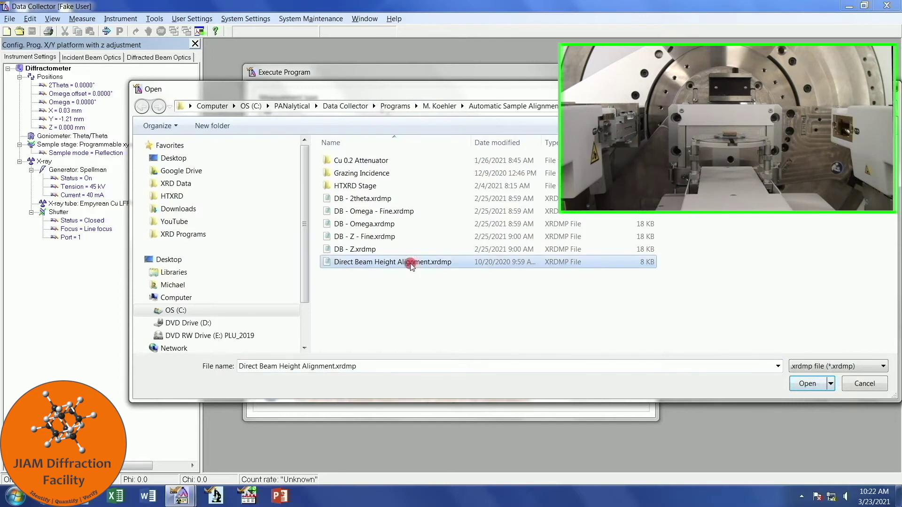
click(831, 391)
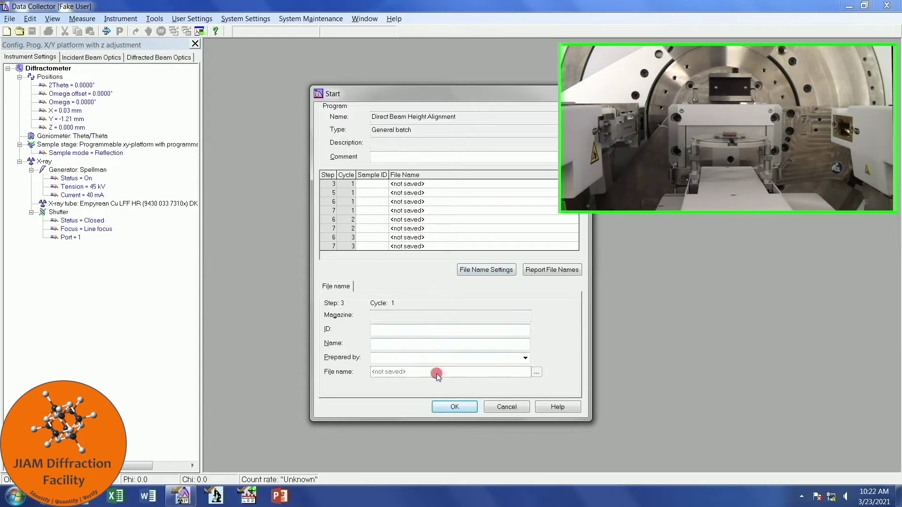
Step: Run the Direct Beam Height Alignment batch until it finishes with Z at 4.285 mm
click(454, 407)
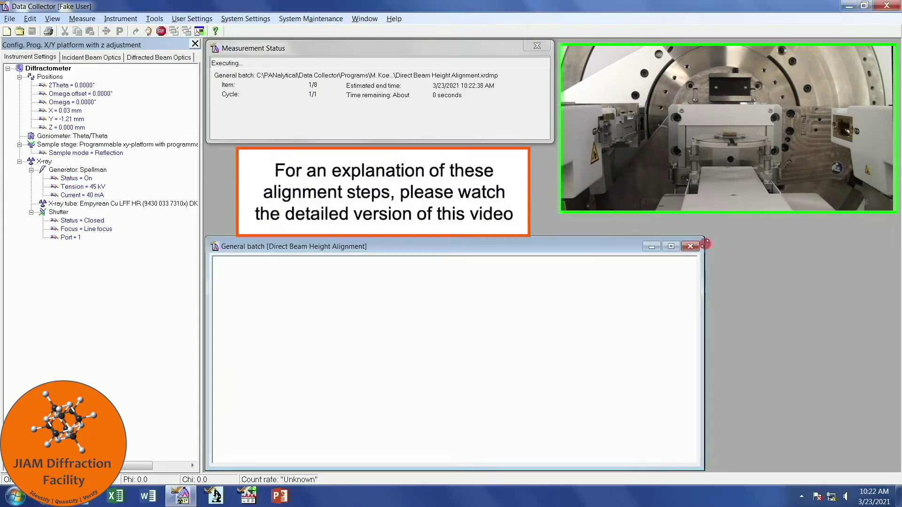
drag(705, 243, 697, 250)
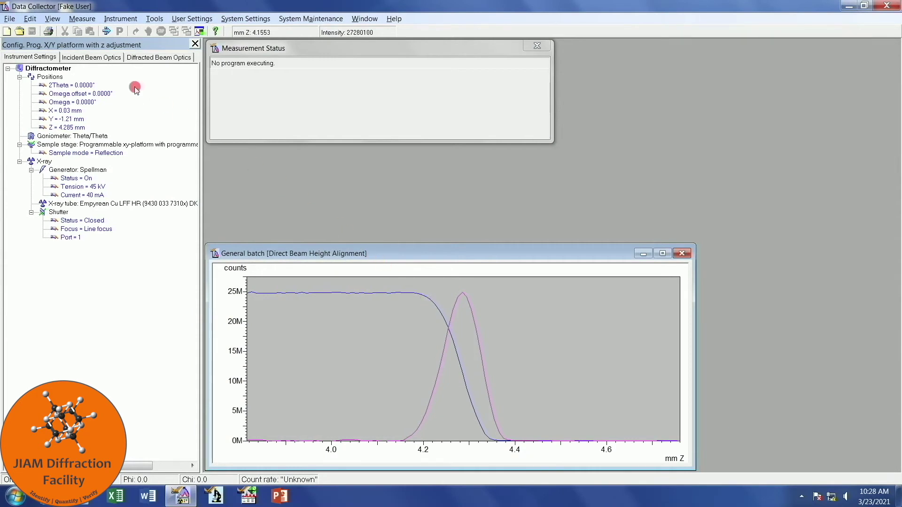
click(94, 57)
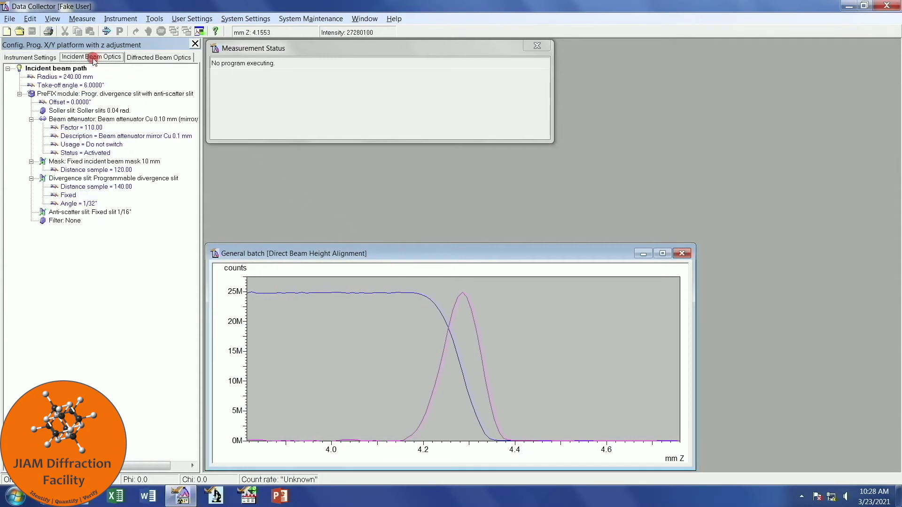
Step: In Incident Beam Optics, set the divergence slit to 1/4° and the anti-scatter slit to fixed 1/2°
double_click(80, 79)
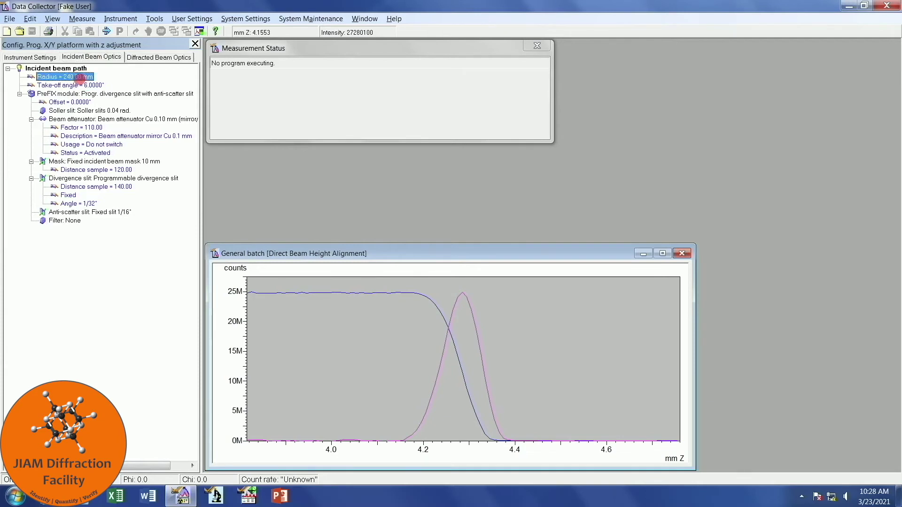
click(364, 114)
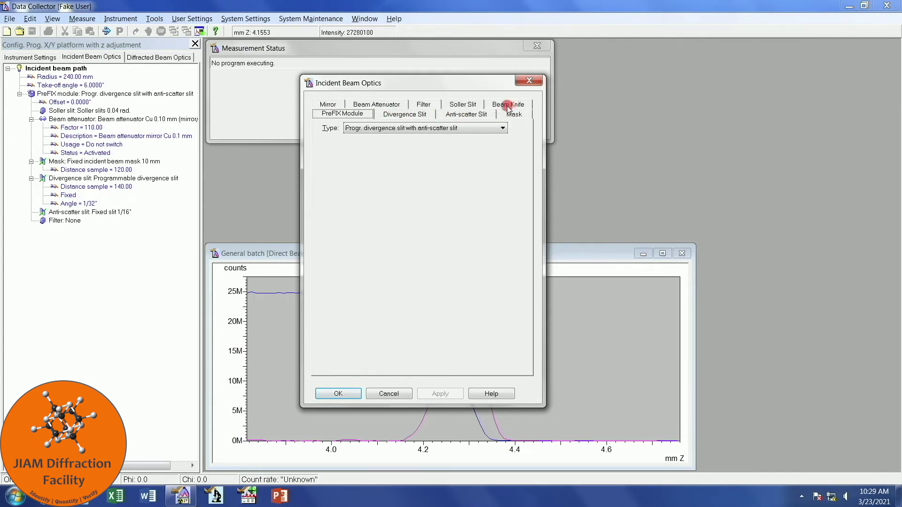
click(398, 116)
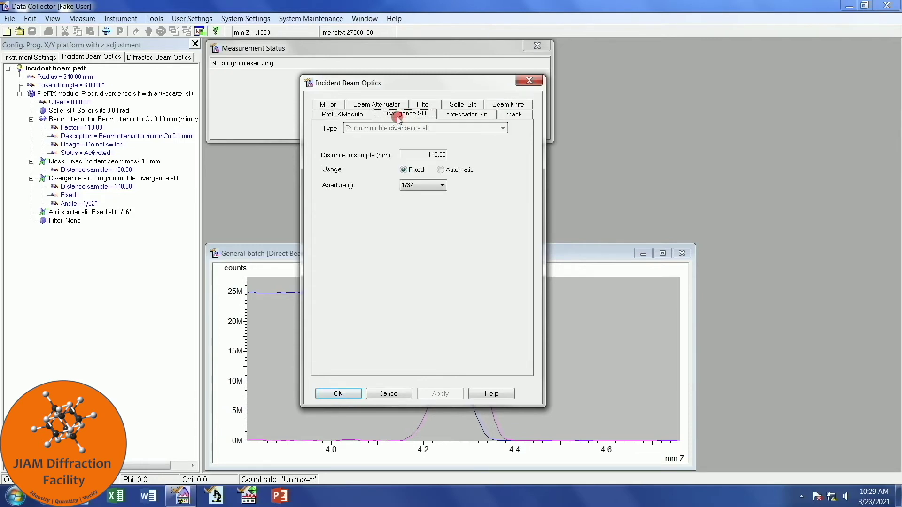
click(431, 186)
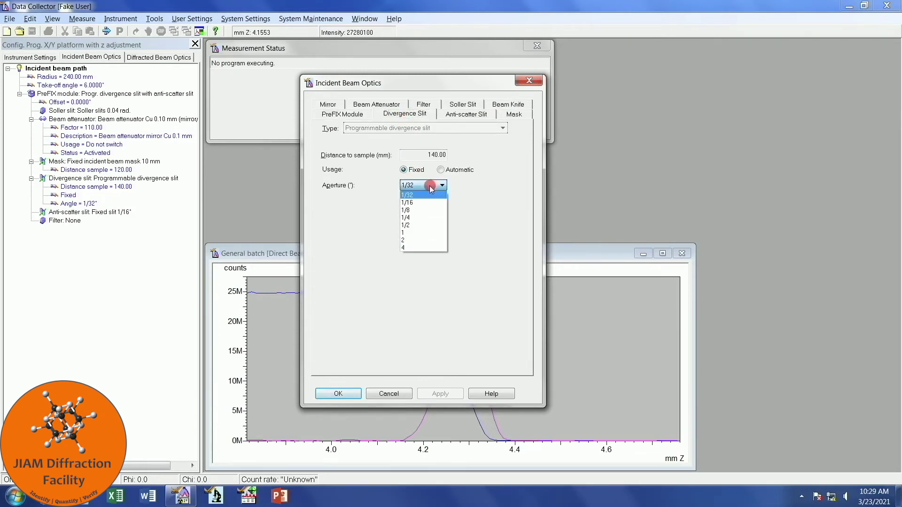
click(432, 218)
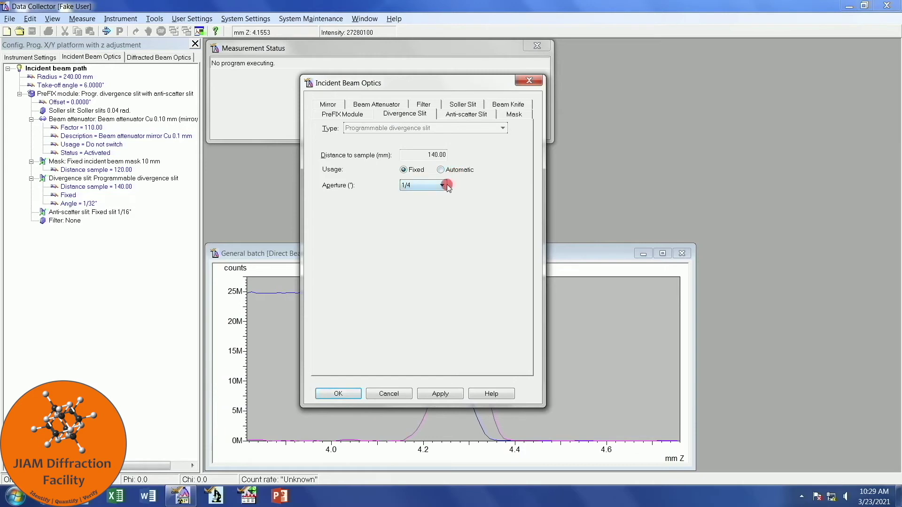
click(476, 114)
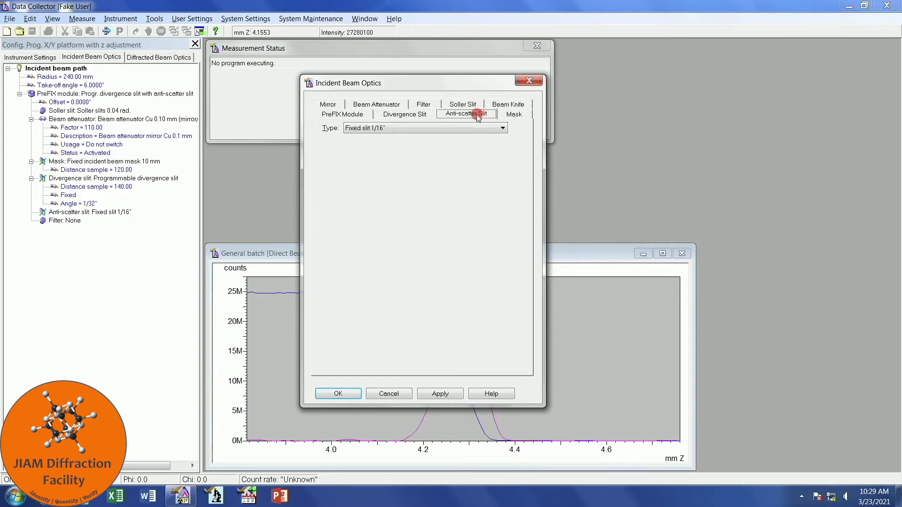
click(474, 129)
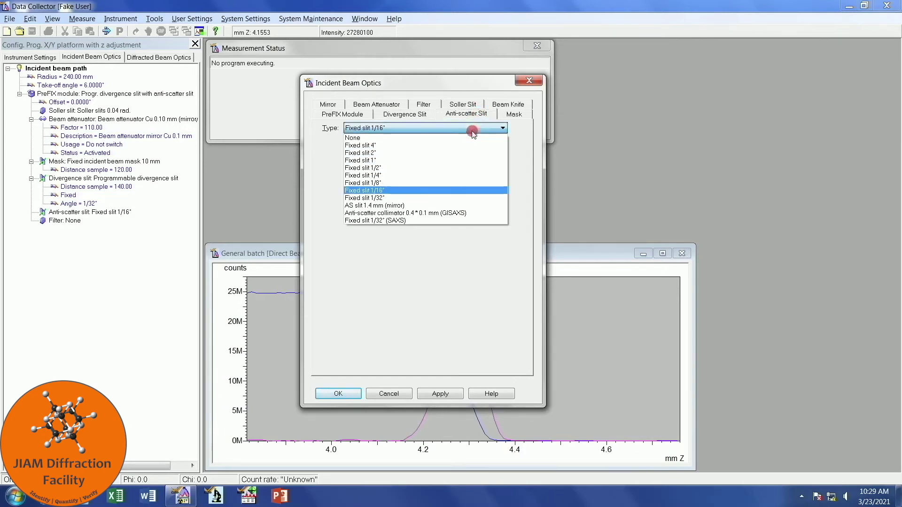
click(460, 168)
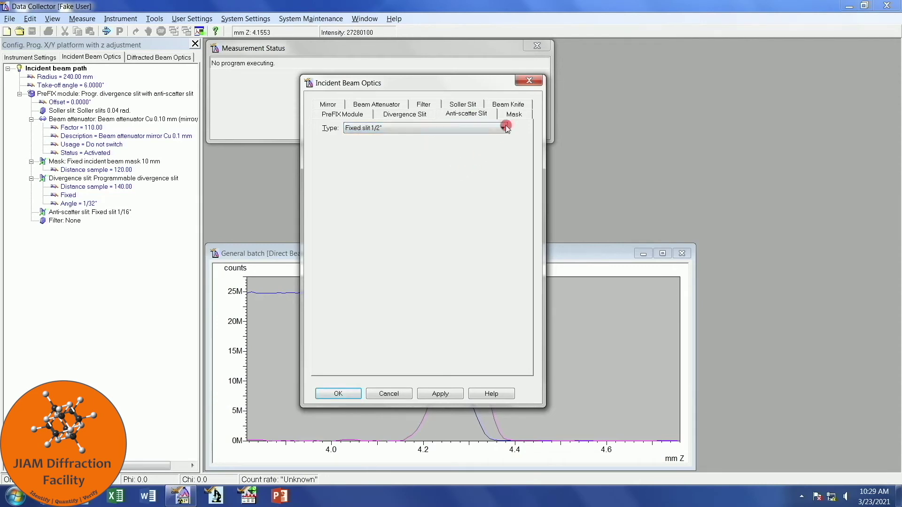
Step: Review mask, beam knife, Soller, filter and mirror, set Beam Attenuator to None, and apply
click(514, 115)
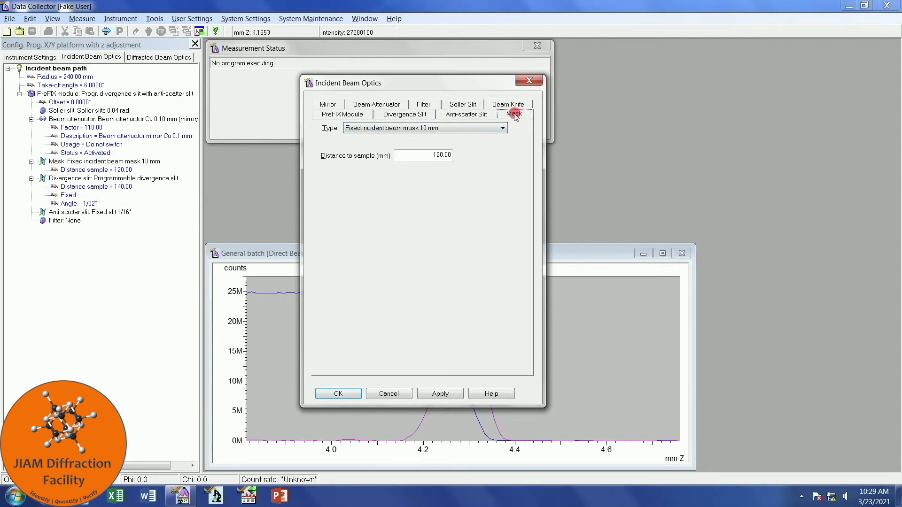
click(517, 104)
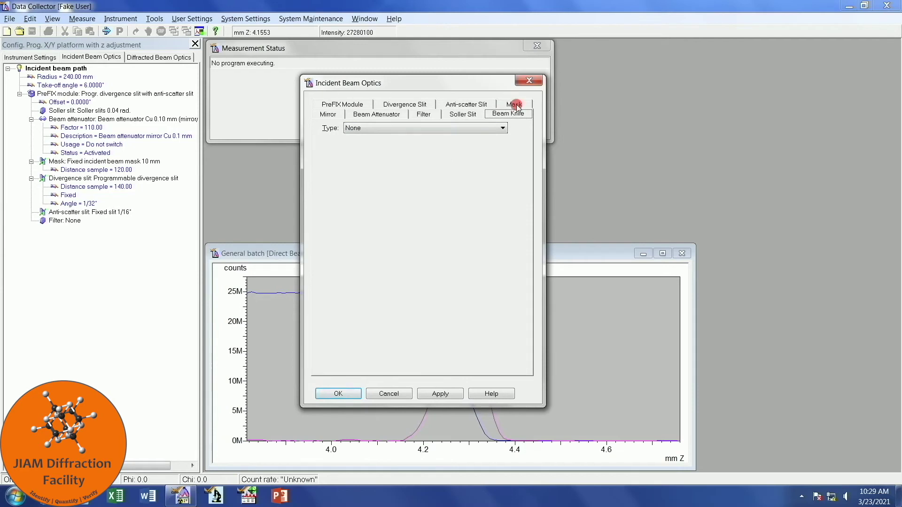
click(458, 117)
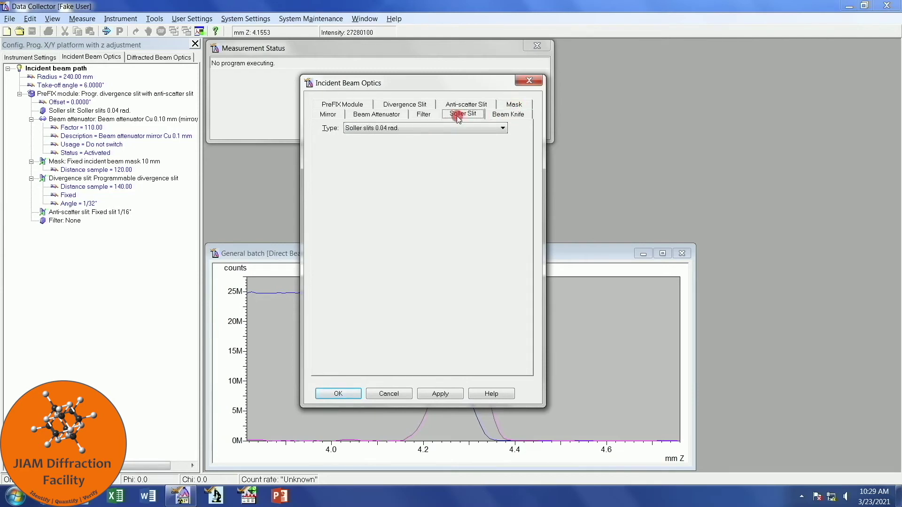
click(428, 115)
click(376, 114)
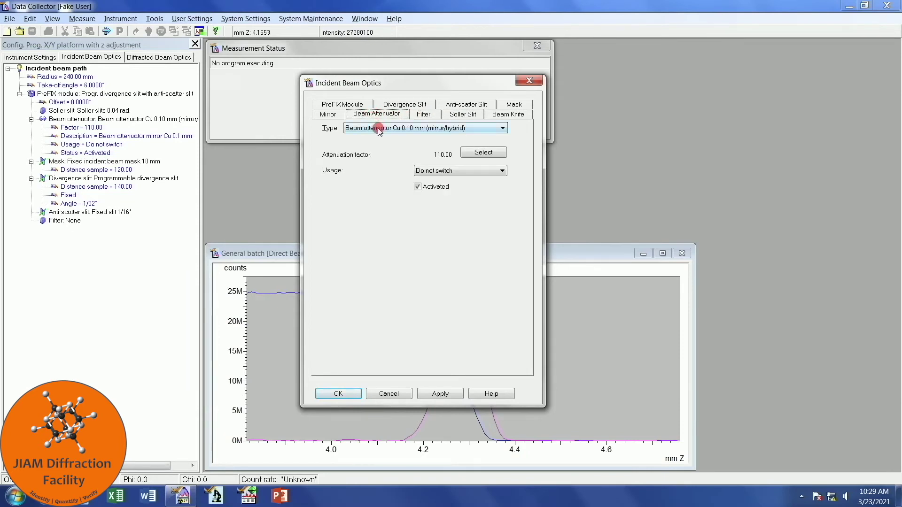
click(380, 131)
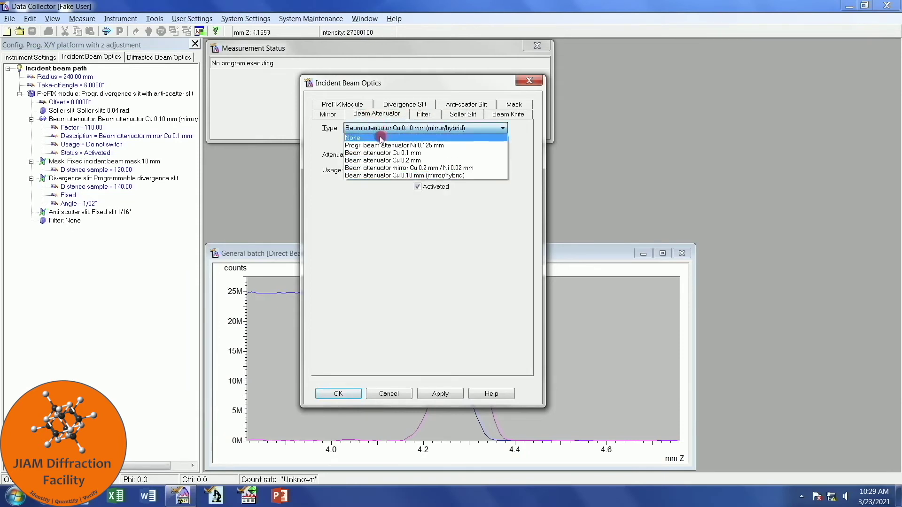
click(380, 137)
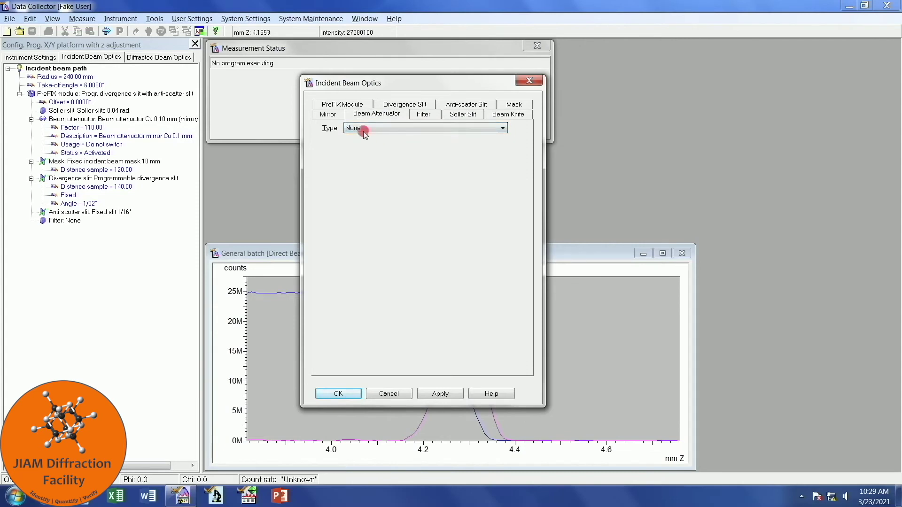
click(329, 115)
click(338, 394)
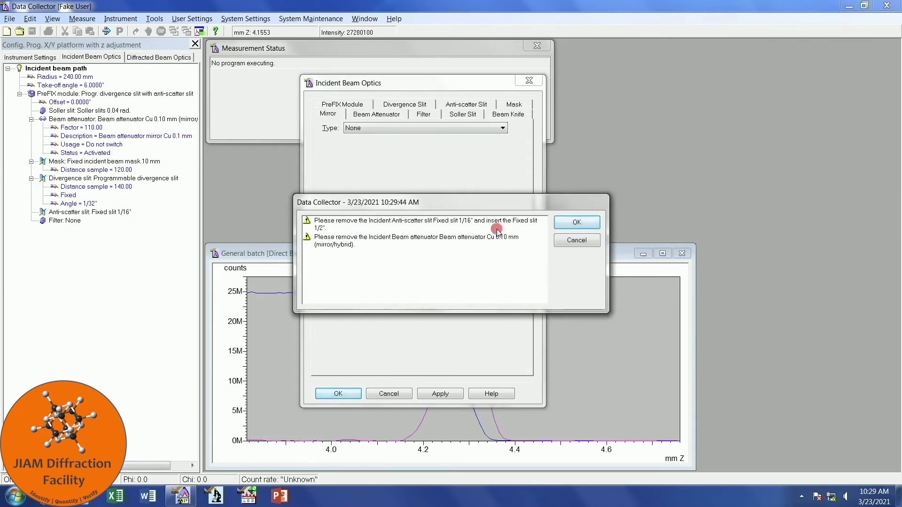
click(589, 222)
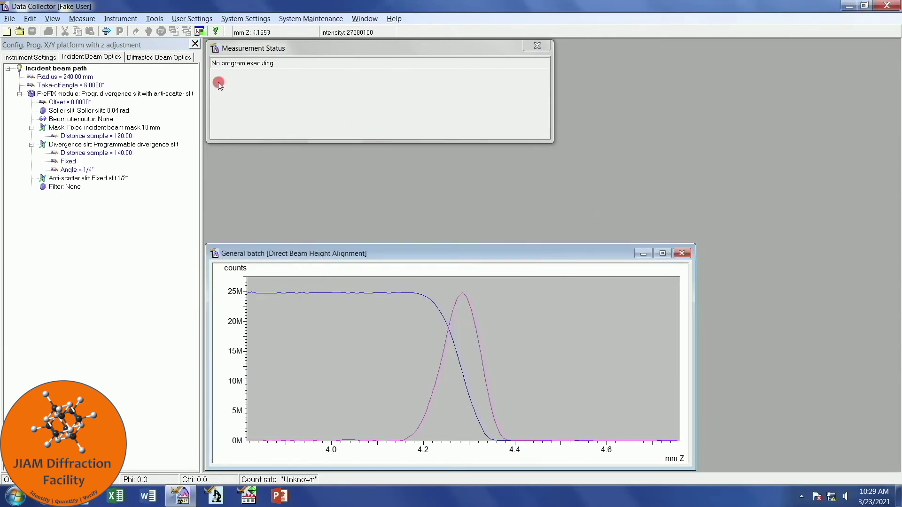
Step: In Diffracted Beam Optics, set the anti-scatter slit aperture to fixed 1/4°
click(157, 57)
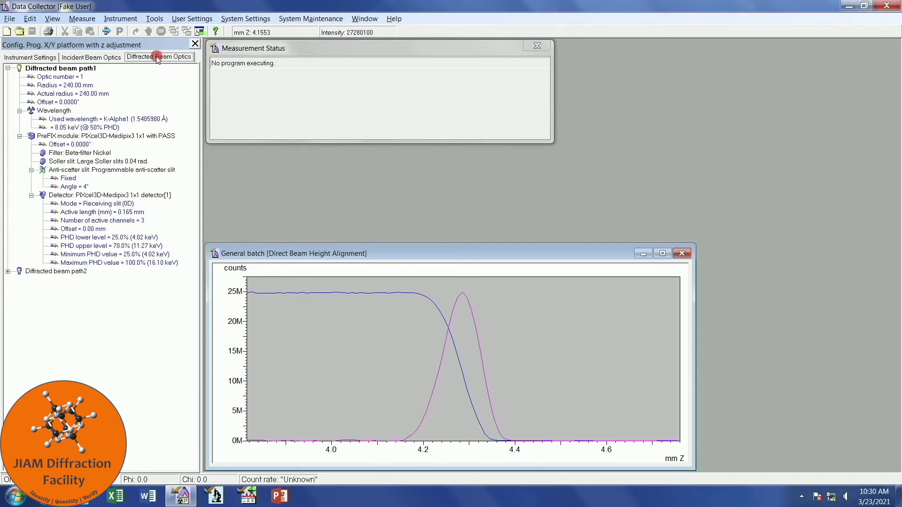
double_click(81, 87)
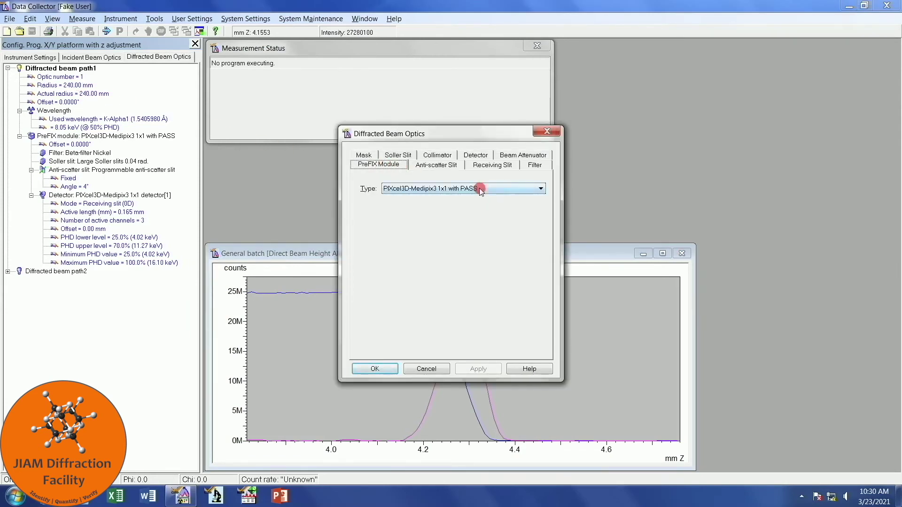
click(442, 167)
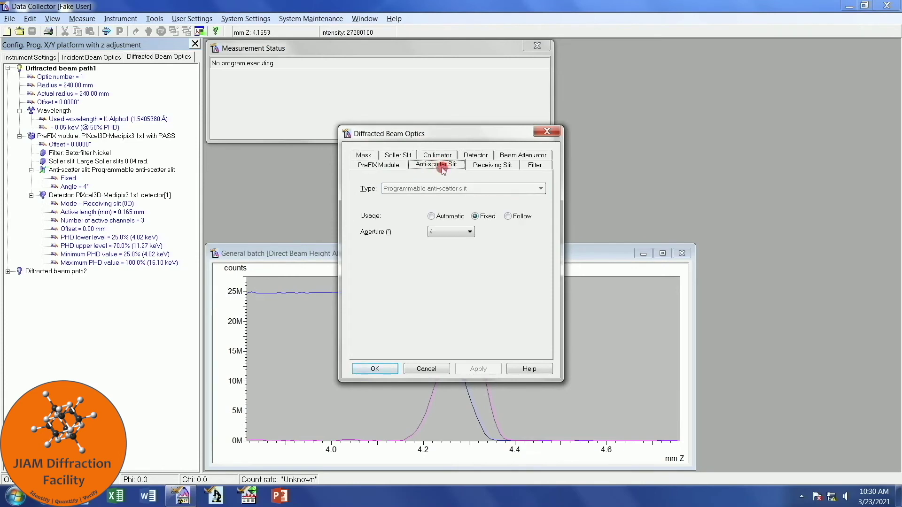
click(457, 232)
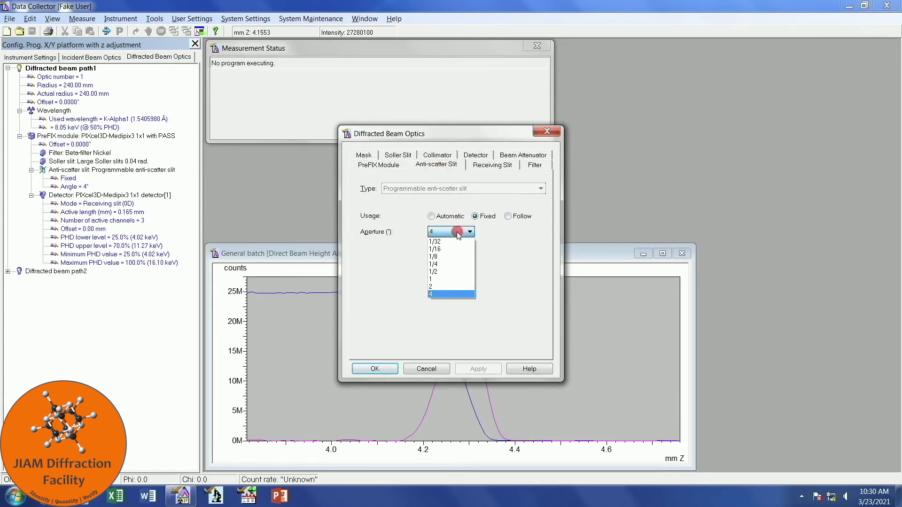
click(460, 265)
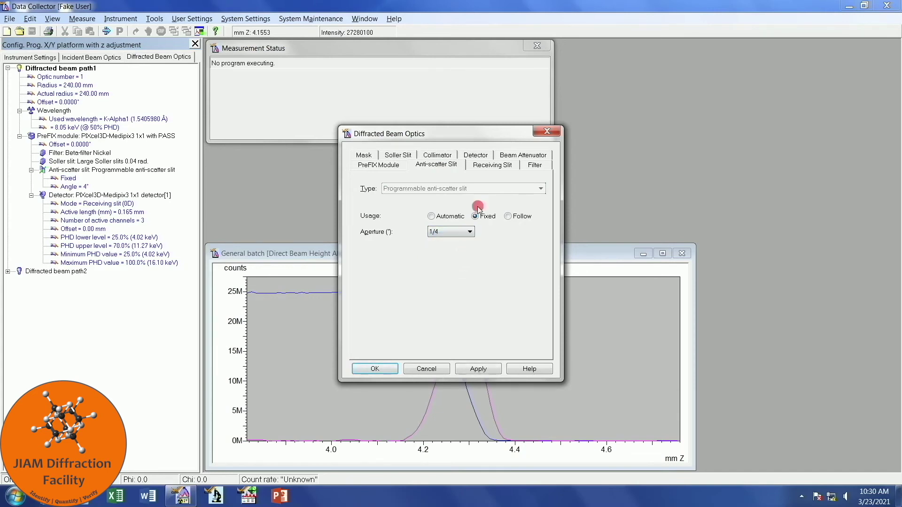
Step: Review the receiving slit, filter, beam attenuator and detector settings
click(490, 165)
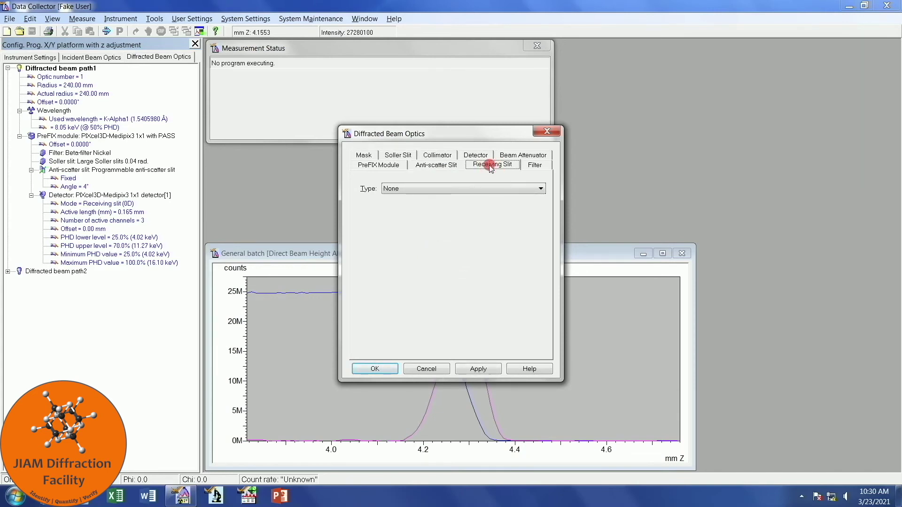
click(537, 165)
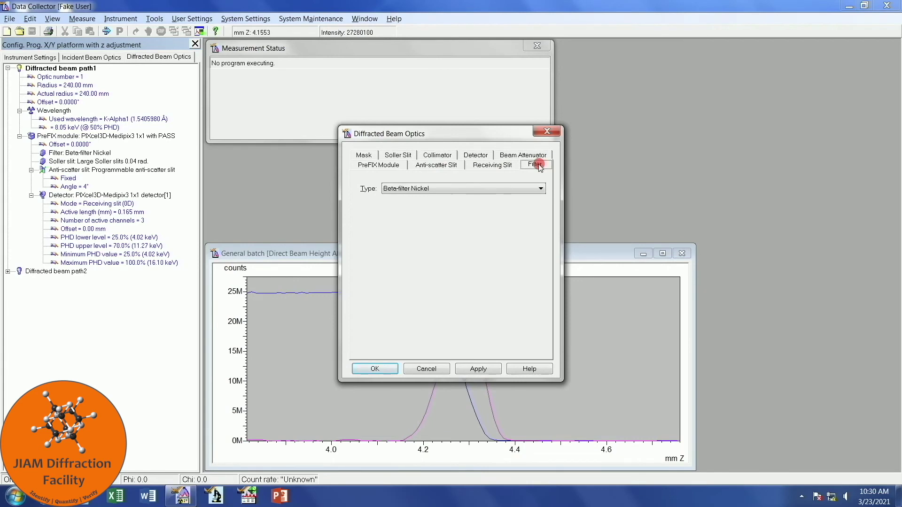
click(517, 159)
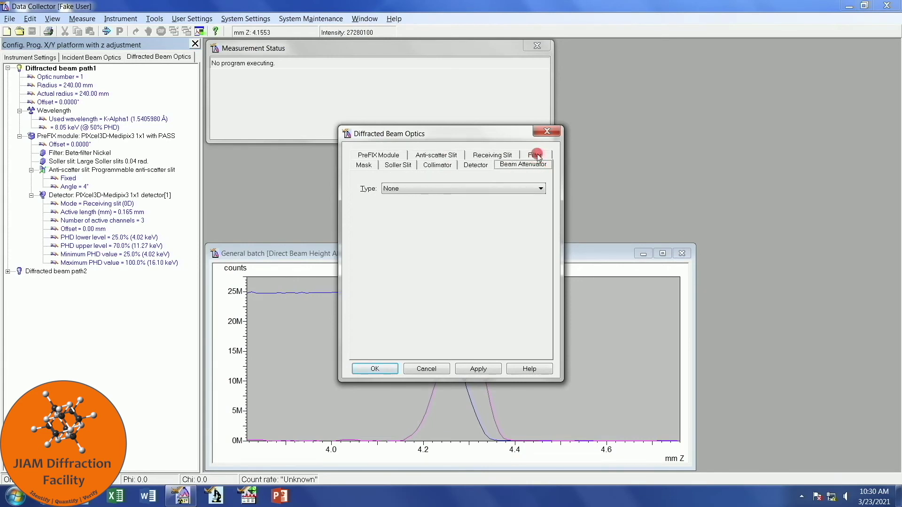
click(475, 166)
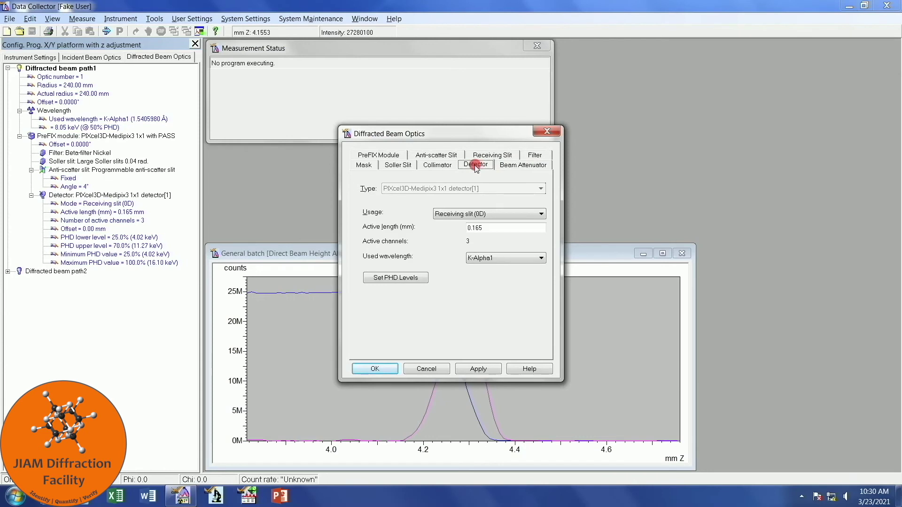
Step: Set the PIXcel3D detector usage to Scanning line detector (1D)
click(503, 216)
click(513, 239)
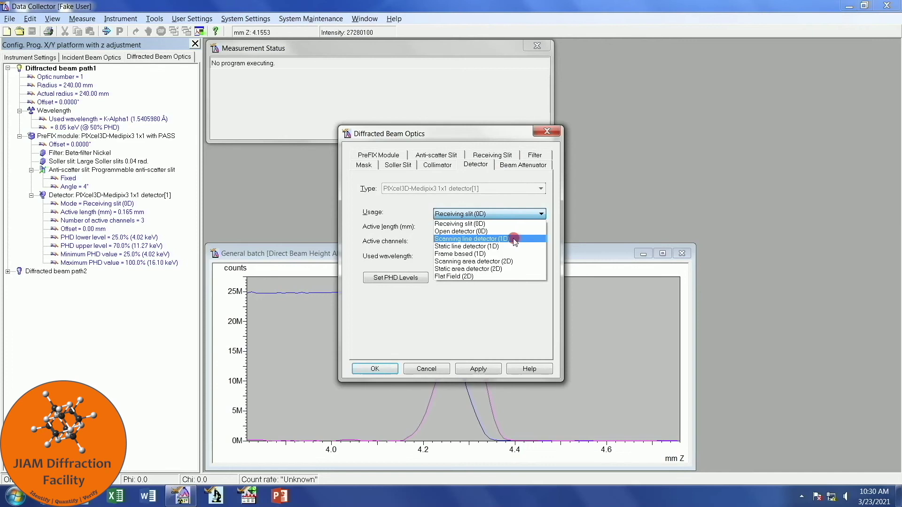
click(513, 239)
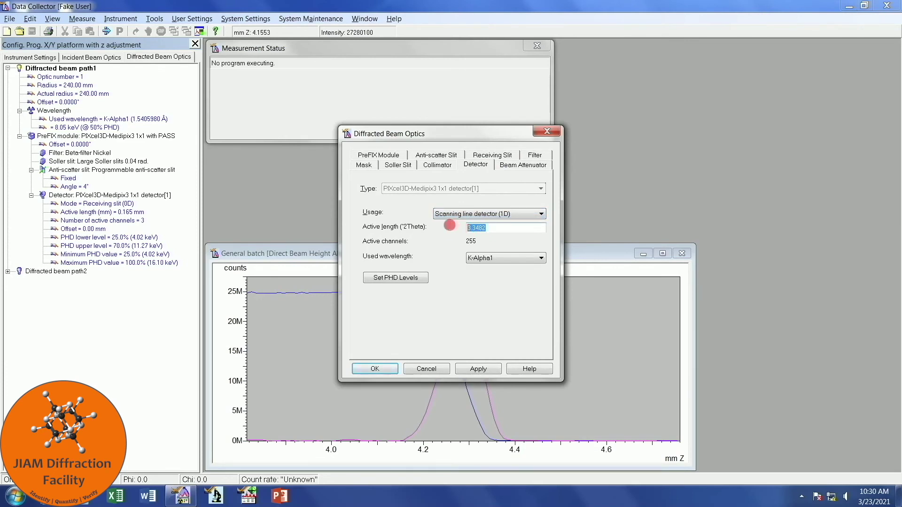
click(517, 229)
Step: Review collimator, Soller slit (Large 0.04 rad) and mask settings, then apply the diffracted optics
click(438, 165)
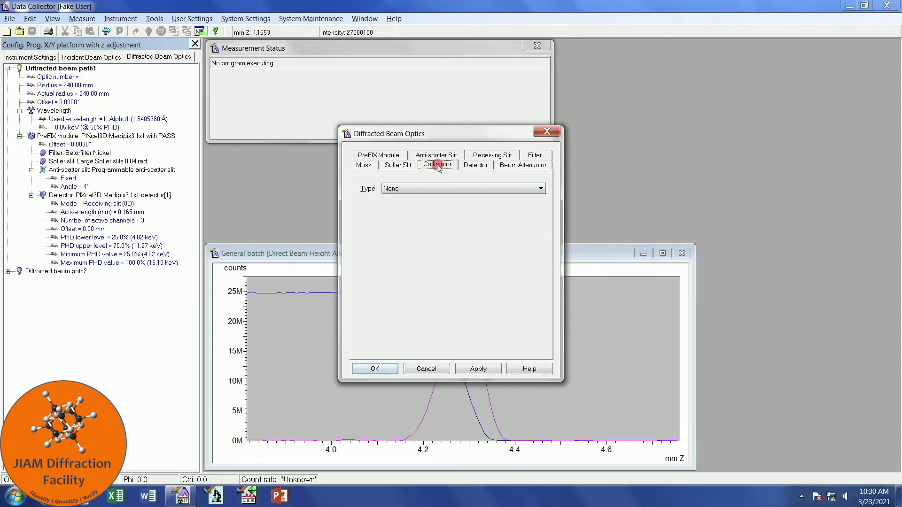
click(398, 165)
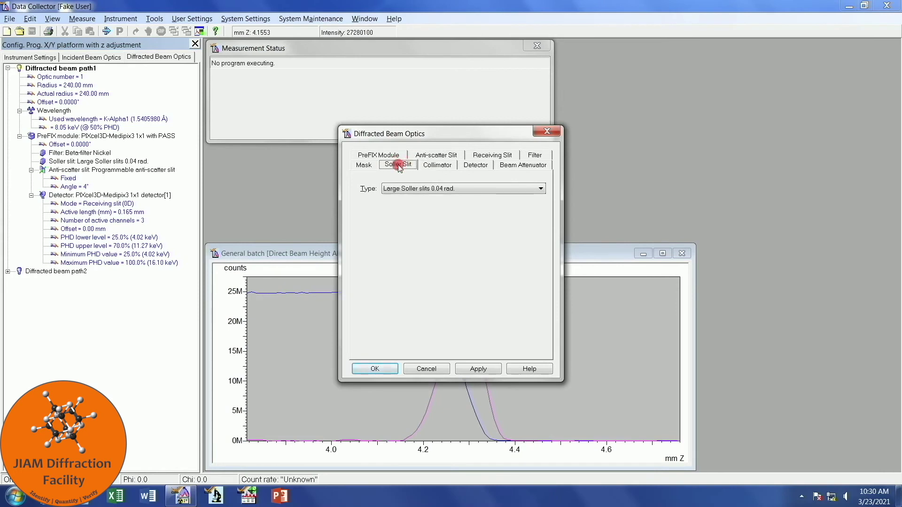
click(470, 191)
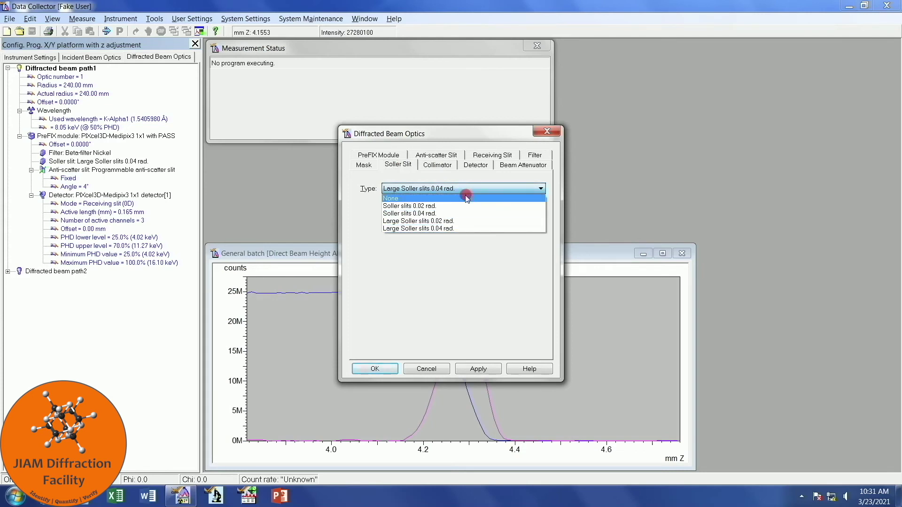
click(462, 229)
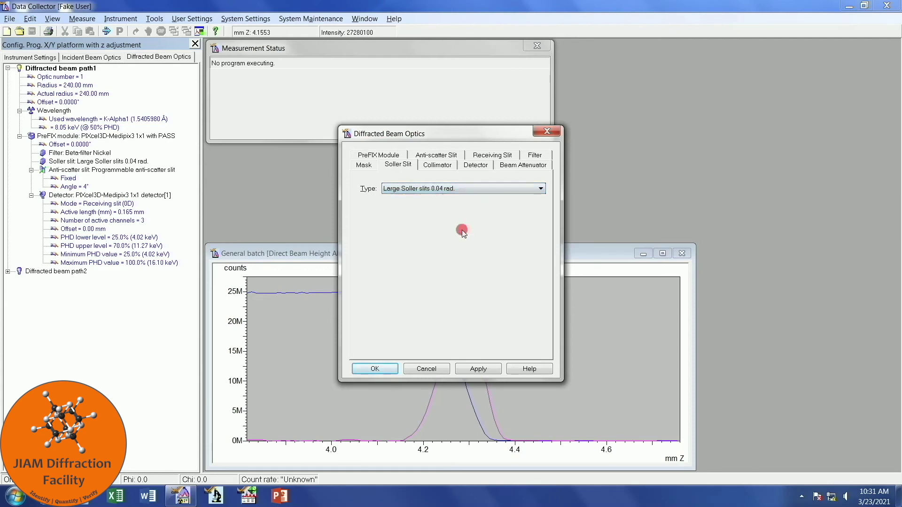
click(365, 165)
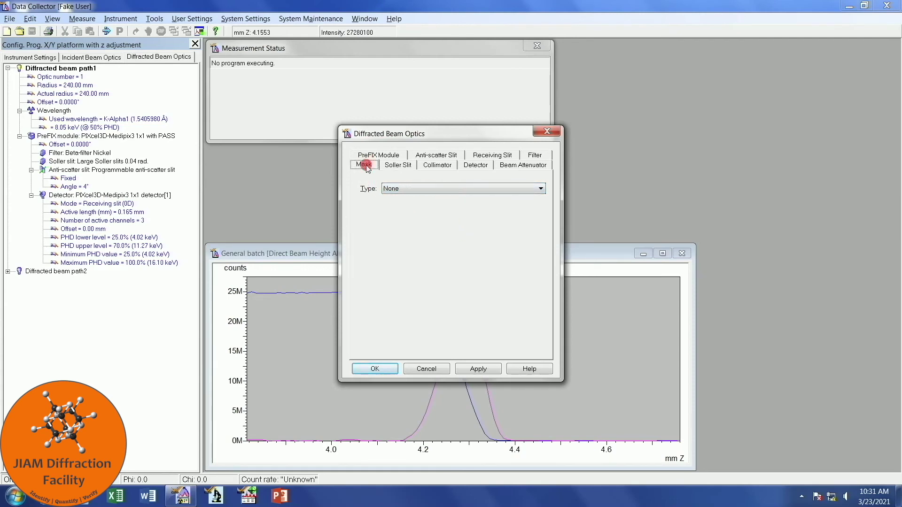
click(377, 370)
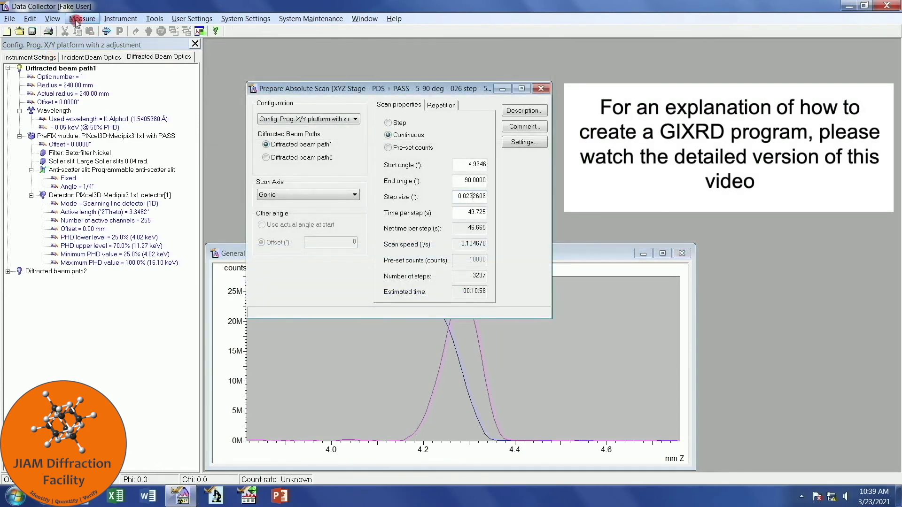
Step: Load the XYZ Stage 5-90 deg 11 minute .xrdmp program from YouTube > Programs
click(77, 18)
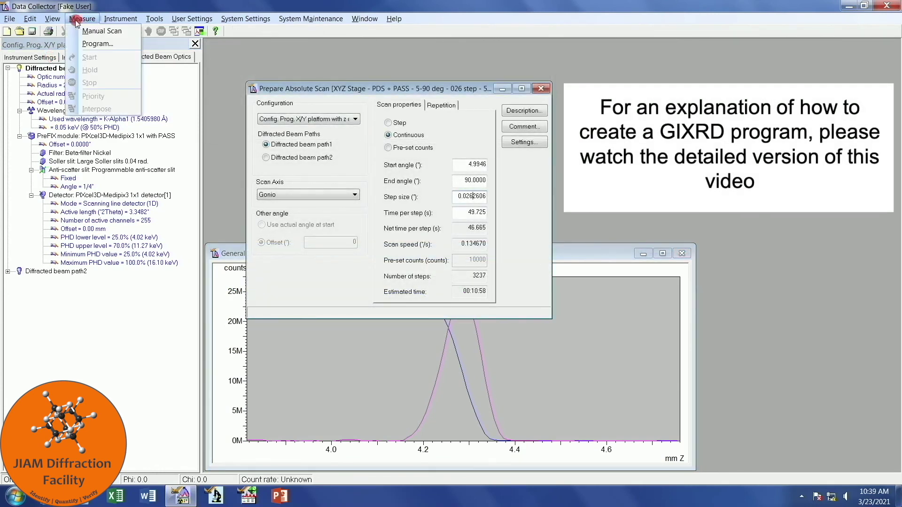
click(129, 44)
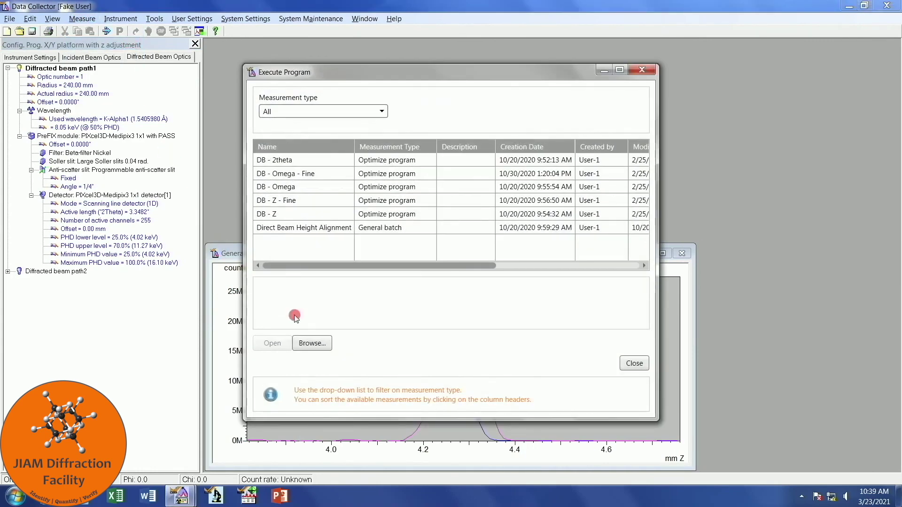
click(314, 343)
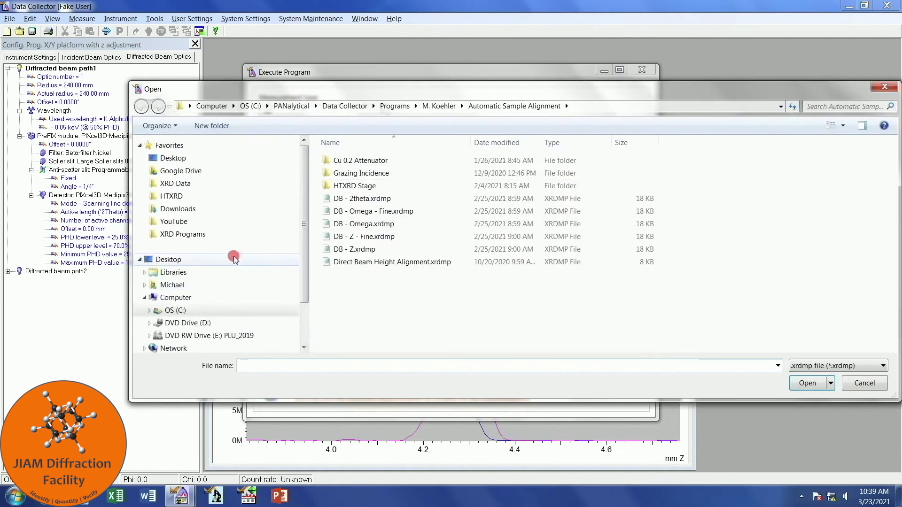
click(198, 222)
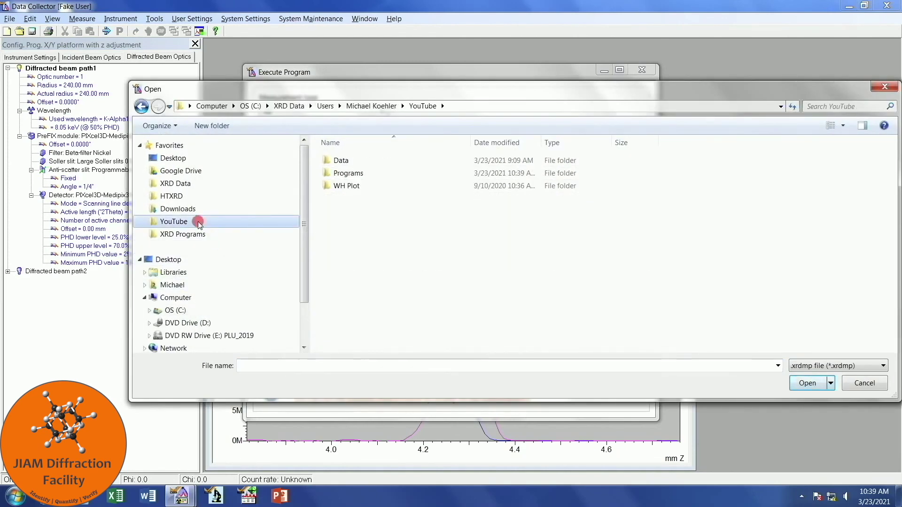
double_click(355, 173)
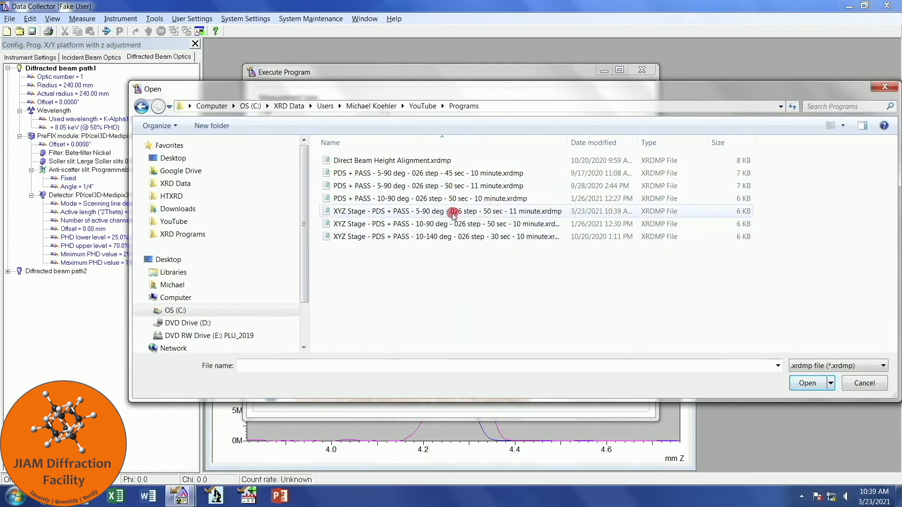
double_click(454, 213)
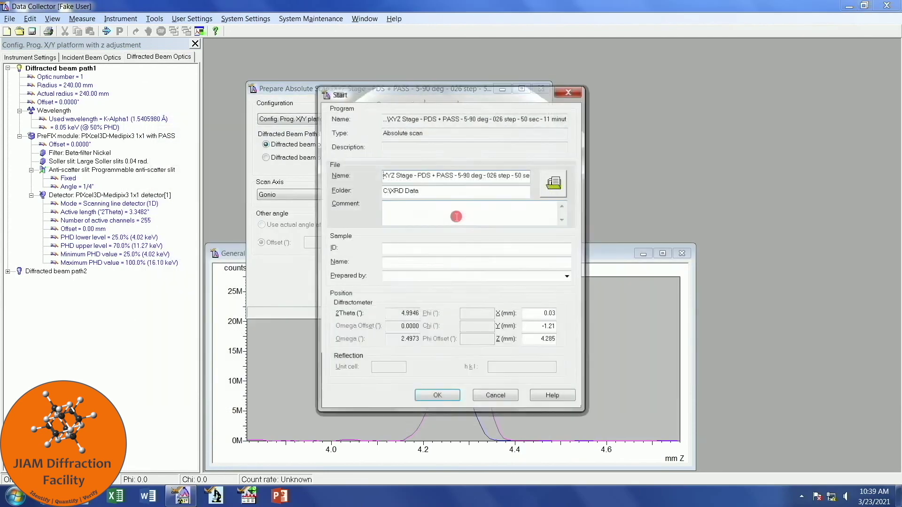
Step: Save data as 'YouTube Example' in the YouTube Data folder and start the scan
click(563, 184)
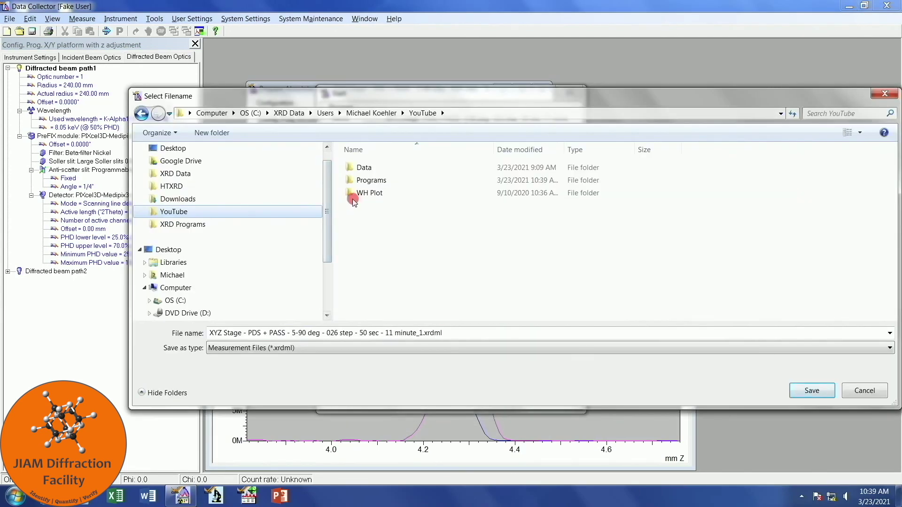
double_click(371, 168)
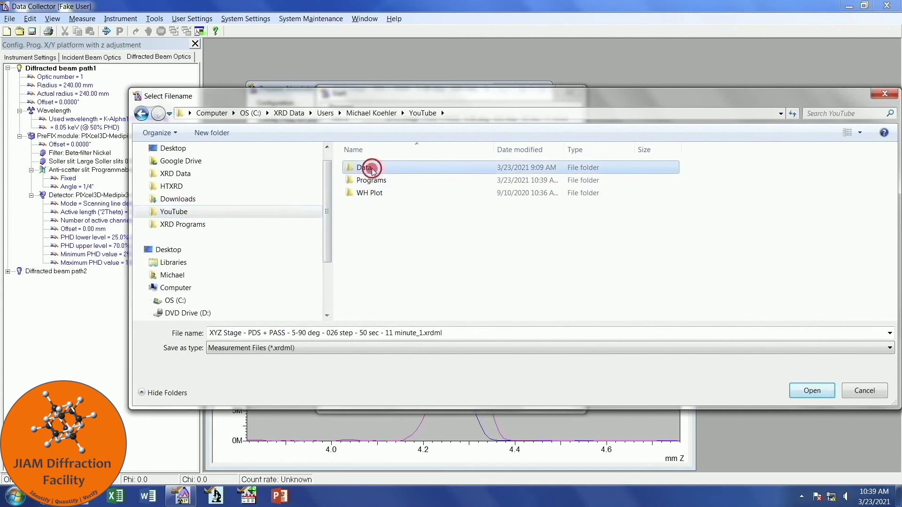
click(454, 337)
text(You)
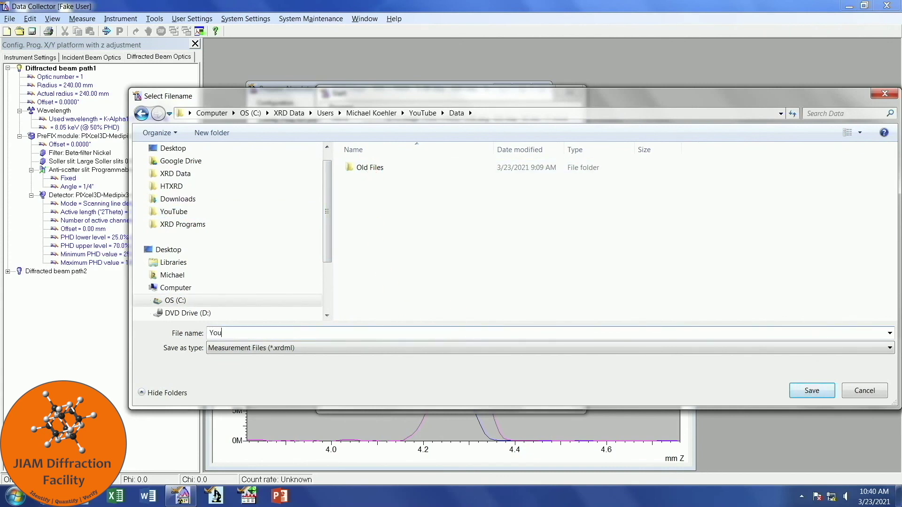
text(Tube Example)
click(812, 392)
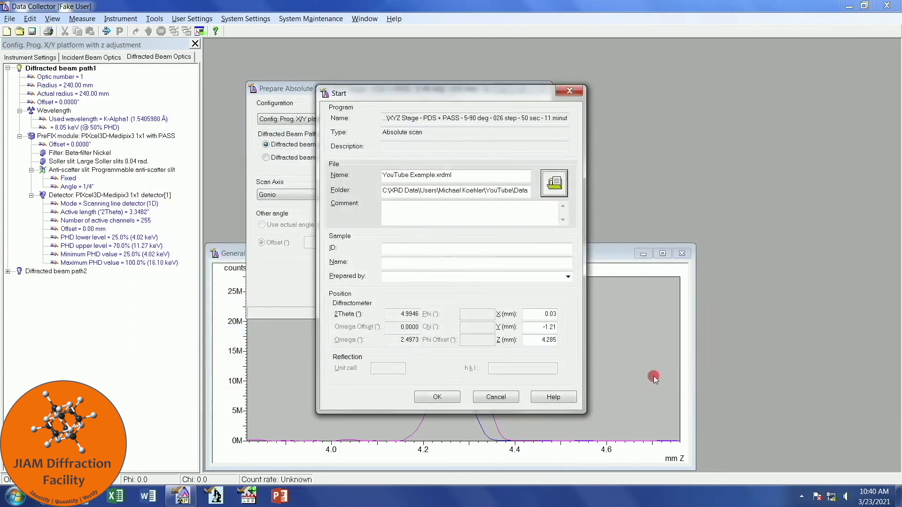
click(436, 397)
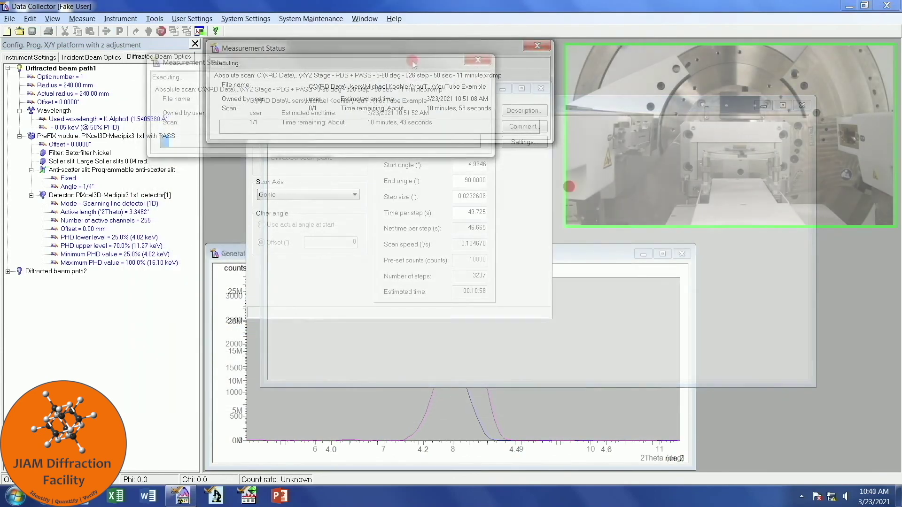